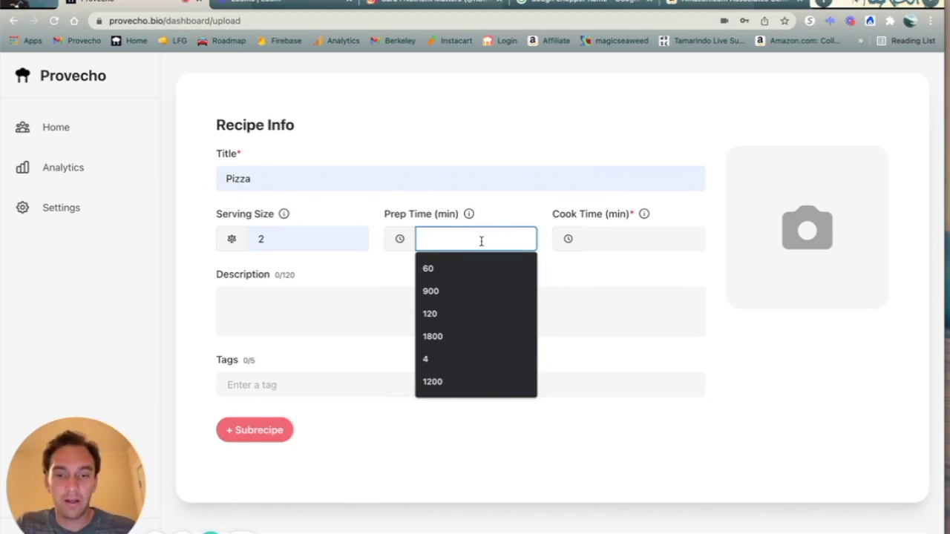
# Set the recipe's prep time to 40 minutes and its cook time to 60 minutes
pyautogui.write('40')
pyautogui.click(646, 238)
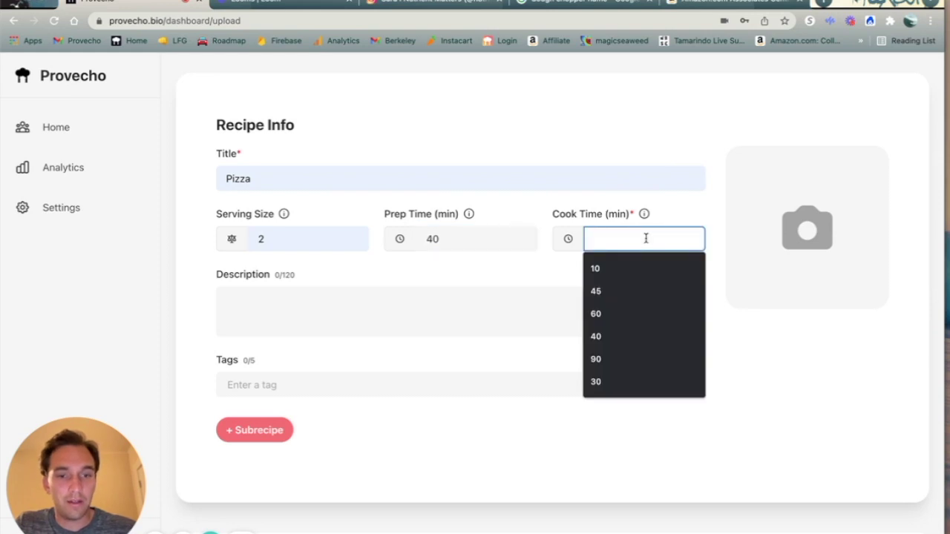
pyautogui.click(596, 315)
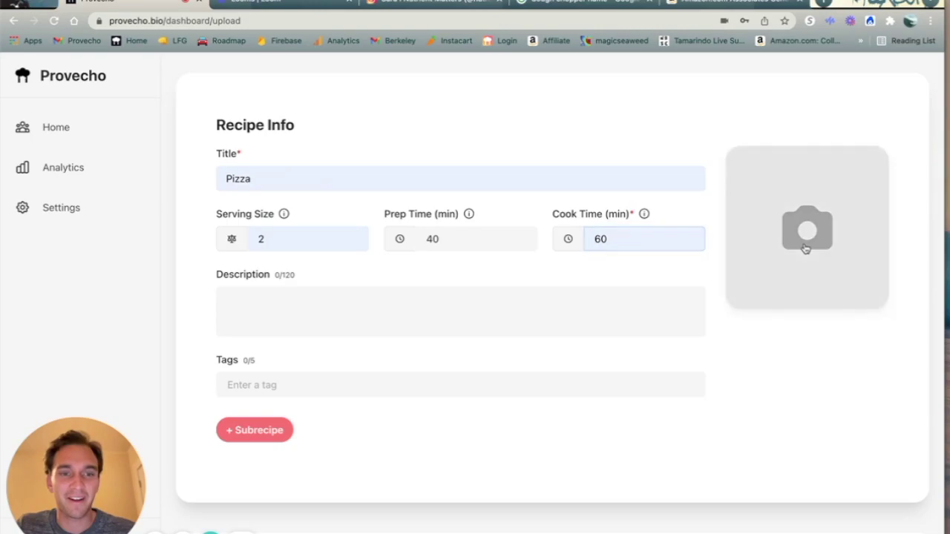
# Upload the first pizza screenshot in the foodPics folder as the recipe's image
pyautogui.click(807, 245)
pyautogui.click(363, 232)
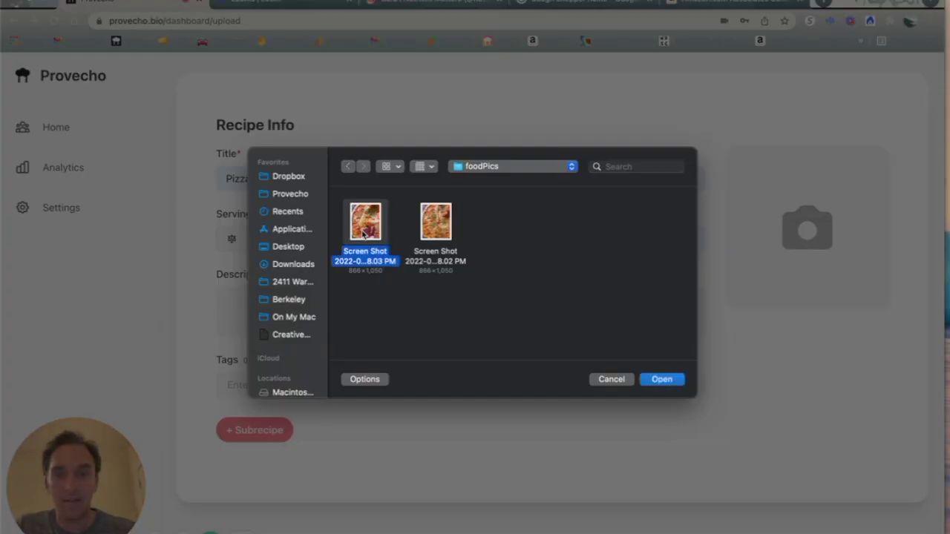
pyautogui.click(670, 384)
# Describe the recipe as "If the pizza isn't floppy, I don't want it! This is my favorite way to make pizza right from home. Crowd Pleaser!"
pyautogui.scroll(-2, 456, 218)
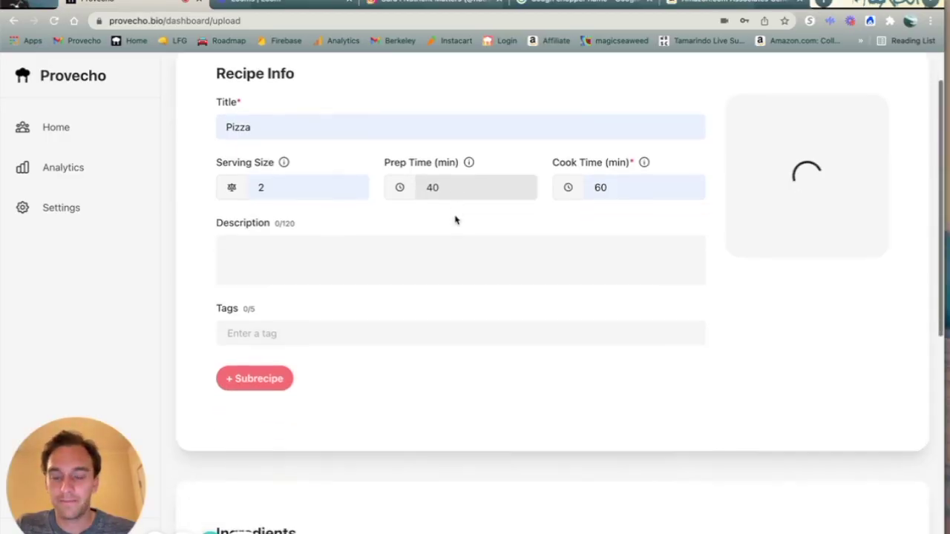
pyautogui.click(369, 261)
pyautogui.write("If the pizza isn't floppy, I don't want it! This is my favorite way to make pizza right from home. Crowd Pleaser!")
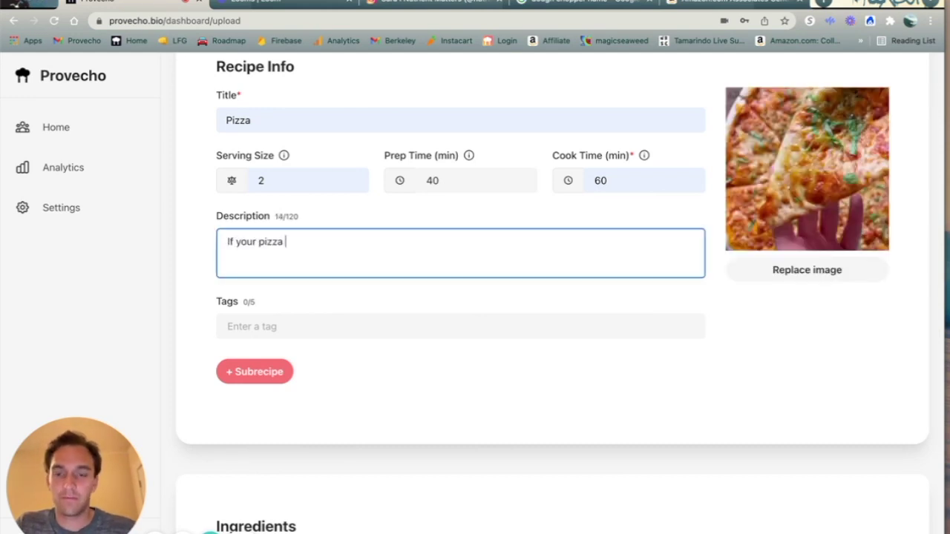
# Tag the recipe with dinner, family meal, quick recipe, italian and pizza dough
pyautogui.scroll(-1, 427, 213)
pyautogui.scroll(-2, 427, 213)
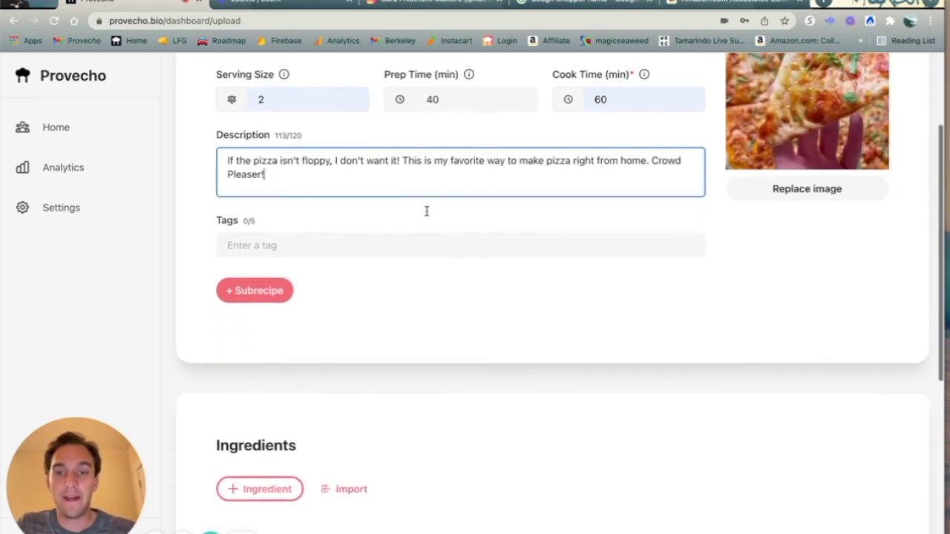
pyautogui.click(391, 247)
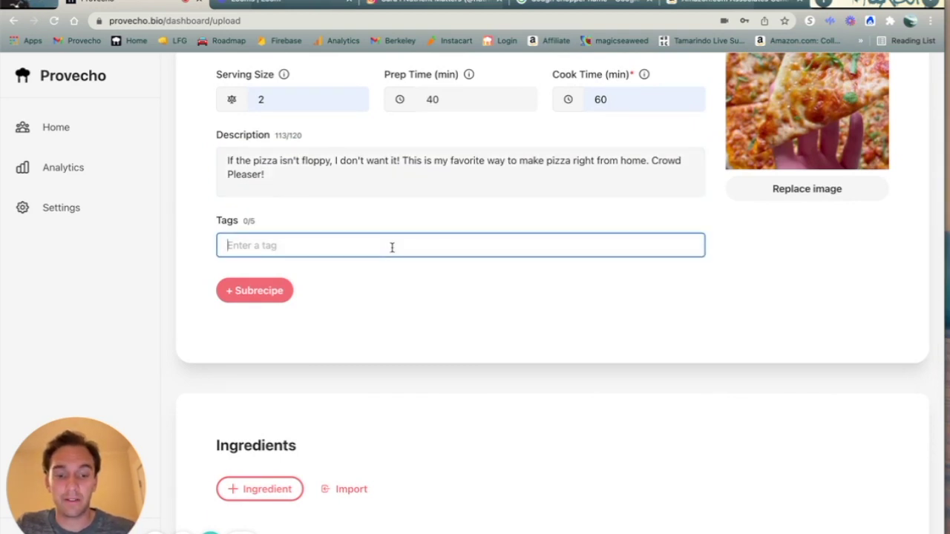
pyautogui.write('dinner family meal quick recipe Italian pizza dou')
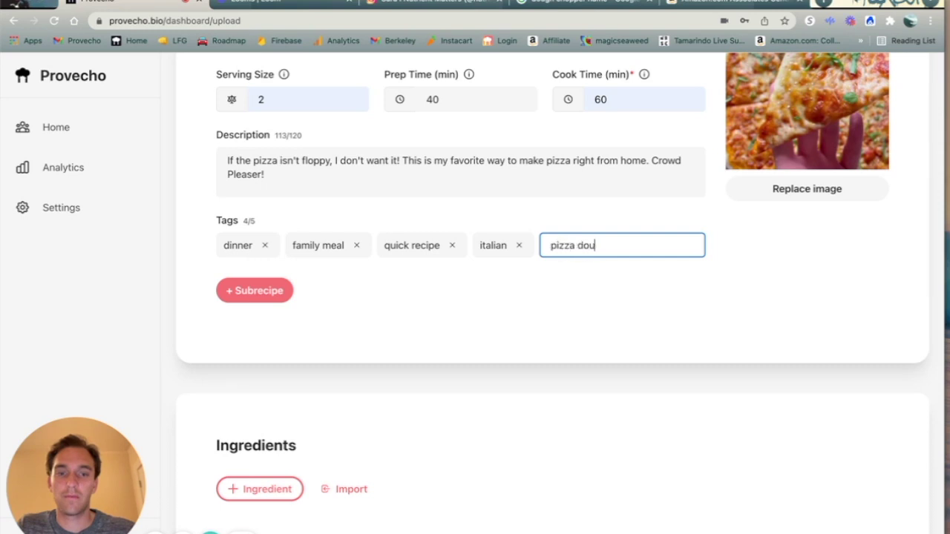
# Try adding flour as a single ingredient from the suggestions, and remove that ingredient row
pyautogui.scroll(-10, 346, 186)
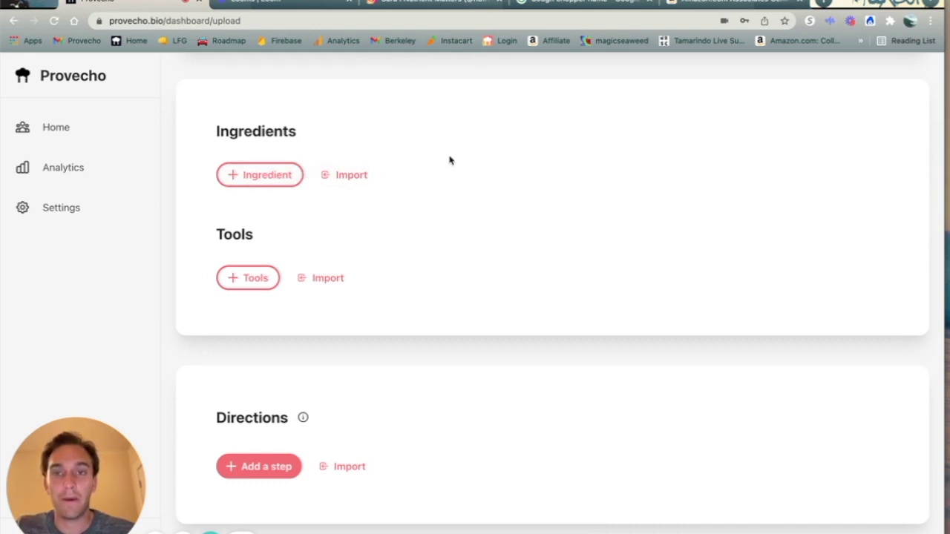
pyautogui.click(270, 180)
pyautogui.click(531, 199)
pyautogui.write('flour')
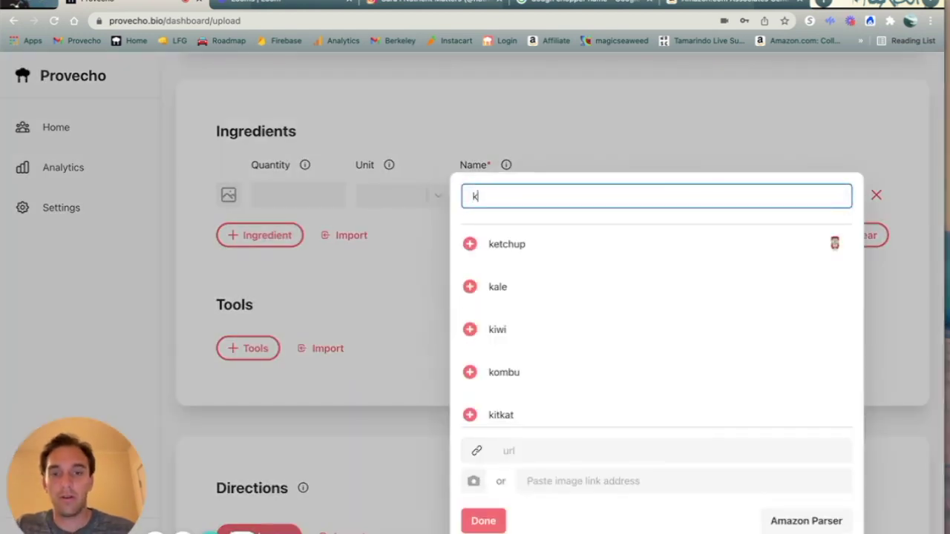
pyautogui.click(511, 246)
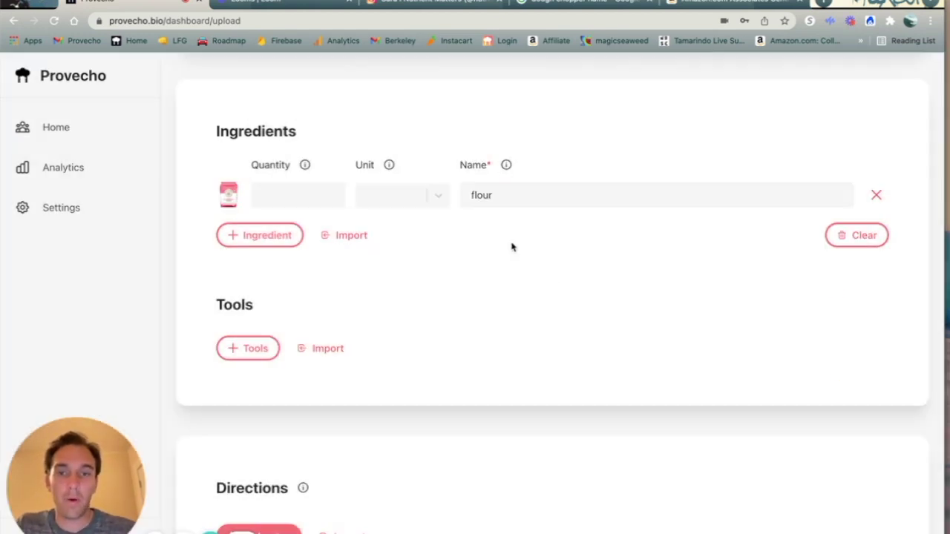
pyautogui.click(876, 194)
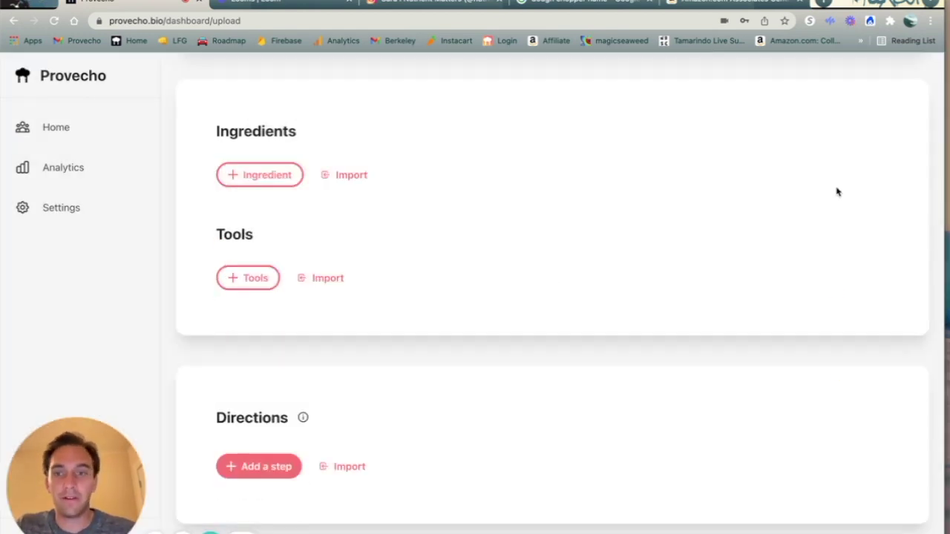
# Import the copied ingredients: 2 cups water (room temp), 2.5 tsp sugar, 2 tsp yeast, 5 cups flour, 2.5 tsp salt and 2 tbsp olive oil
pyautogui.click(347, 179)
pyautogui.press('super+v')
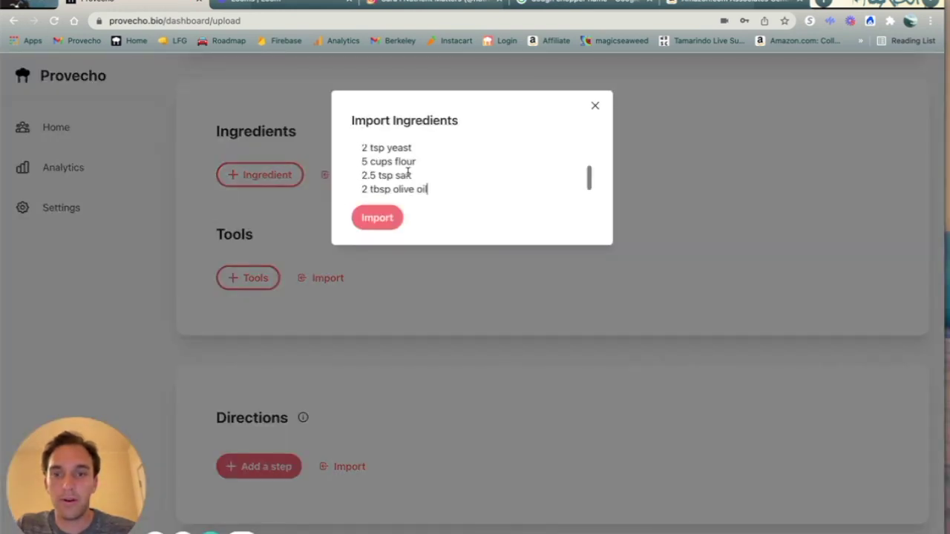
pyautogui.click(383, 216)
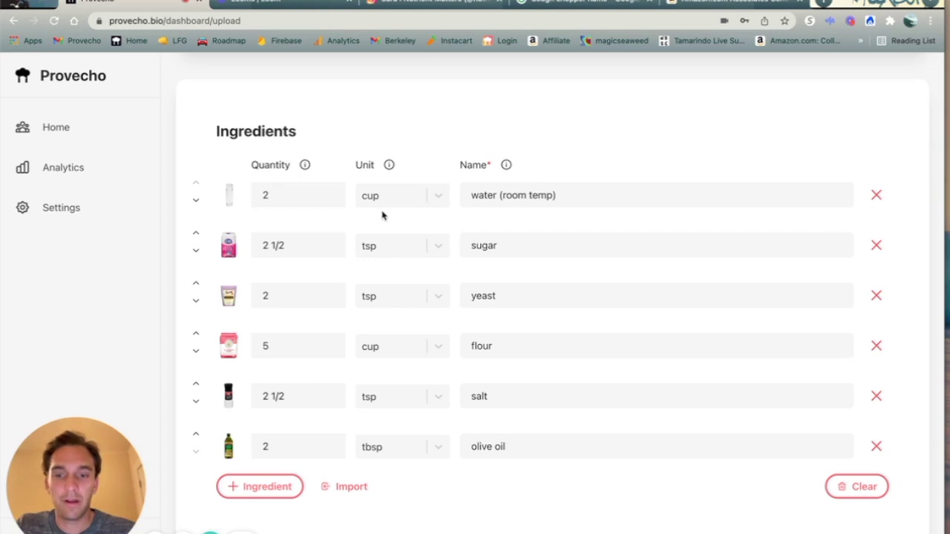
# View the product page linked to the sugar ingredient and return to the recipe form
pyautogui.scroll(-1, 419, 160)
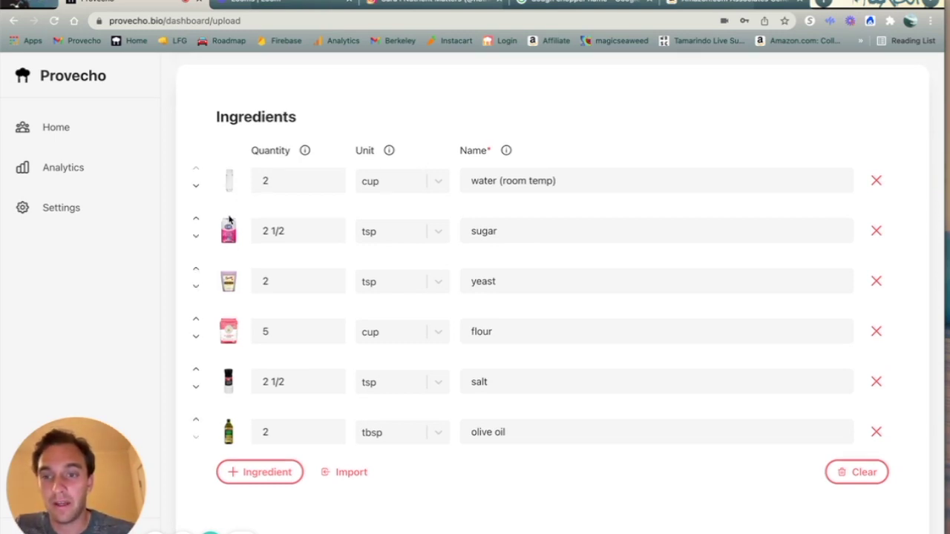
pyautogui.click(229, 227)
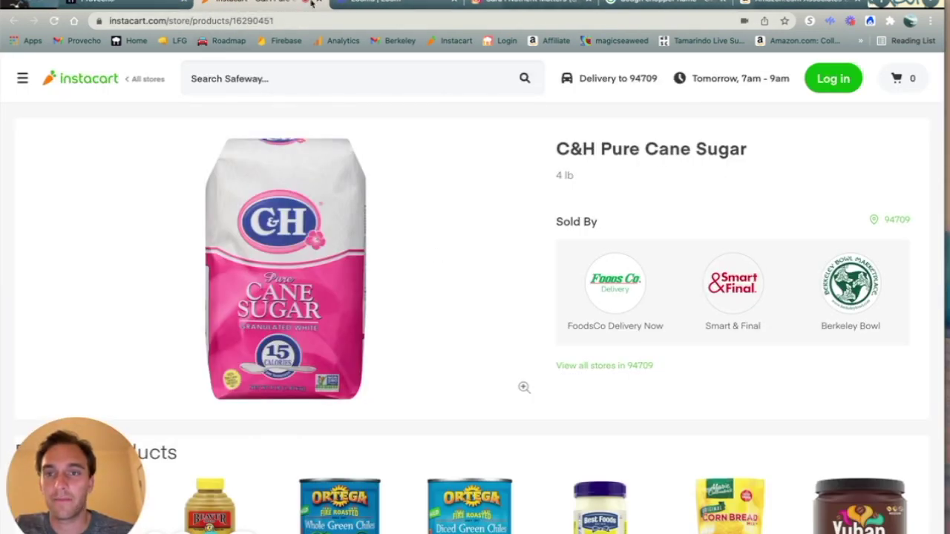
pyautogui.hotkey('ctrl', 'w')
# Replace the first tool's item with the second suggested scraper, the one pictured as a flat dough scraper
pyautogui.scroll(-10, 446, 355)
pyautogui.scroll(1, 446, 355)
pyautogui.scroll(-5, 446, 355)
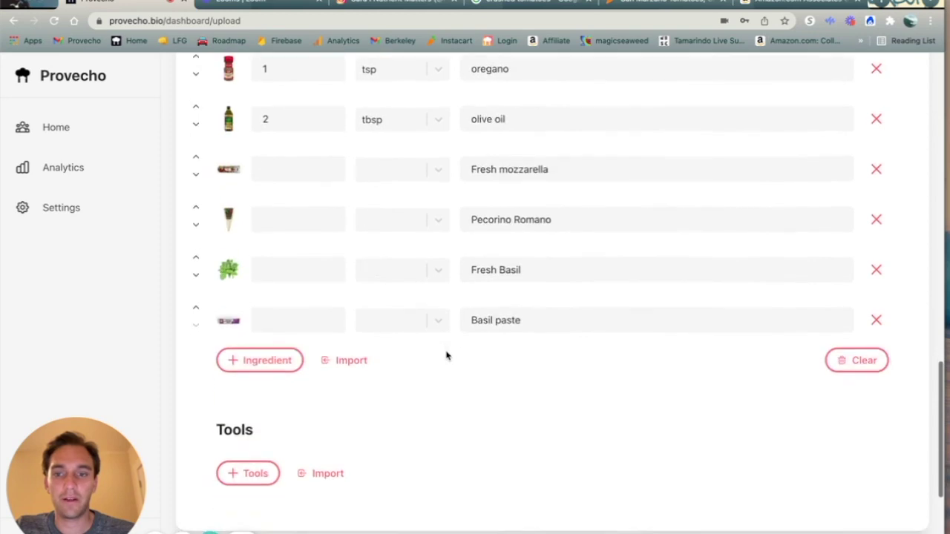
pyautogui.scroll(-2, 447, 355)
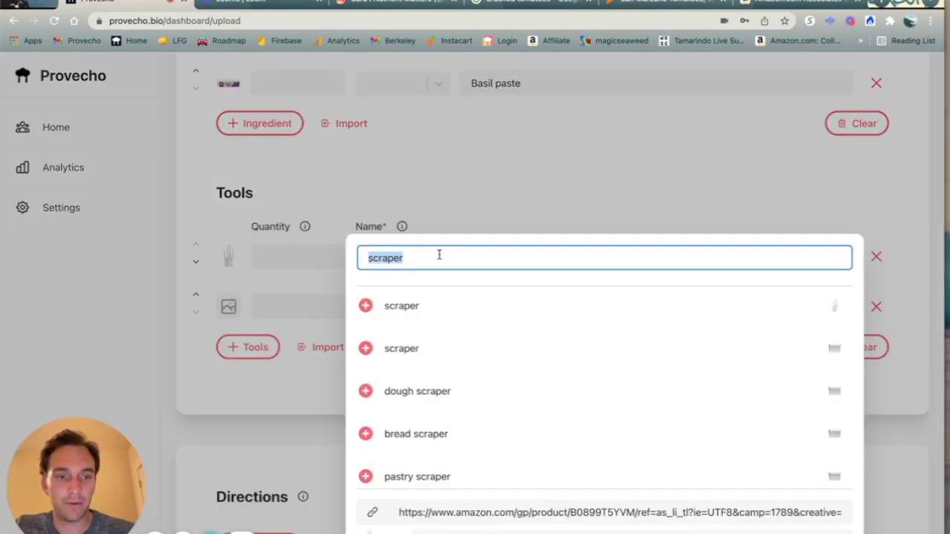
pyautogui.click(412, 348)
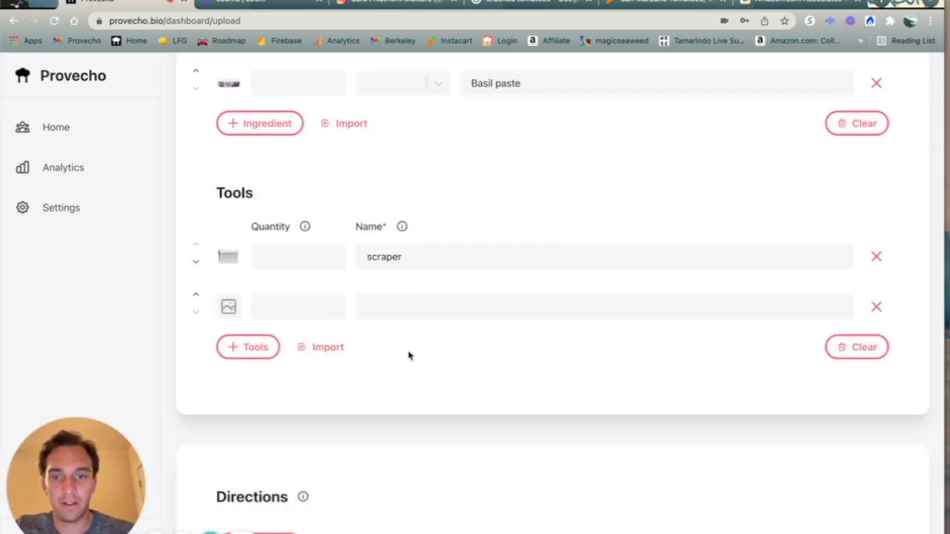
# Search the tool suggestions for bowl and add the large bowl as the second tool
pyautogui.click(424, 299)
pyautogui.write('bowl')
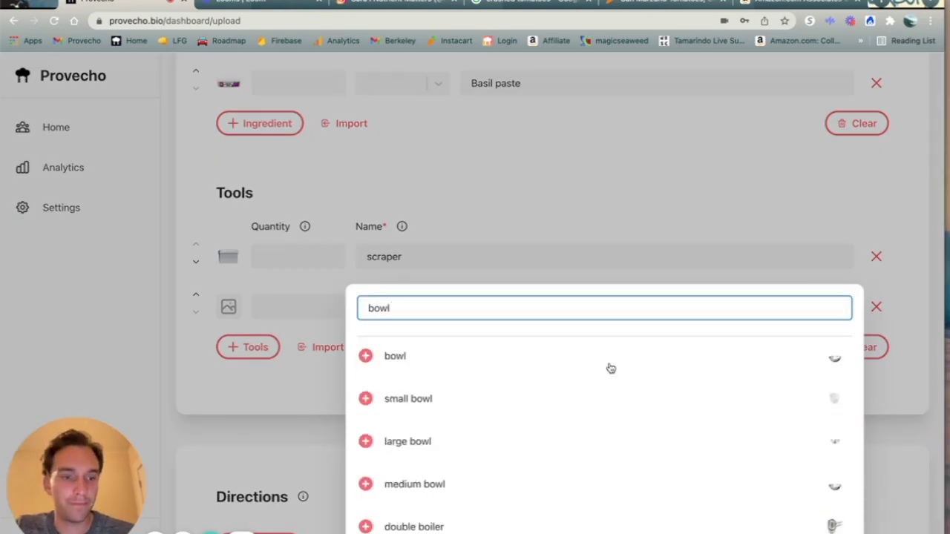
pyautogui.click(520, 442)
pyautogui.scroll(-1, 486, 340)
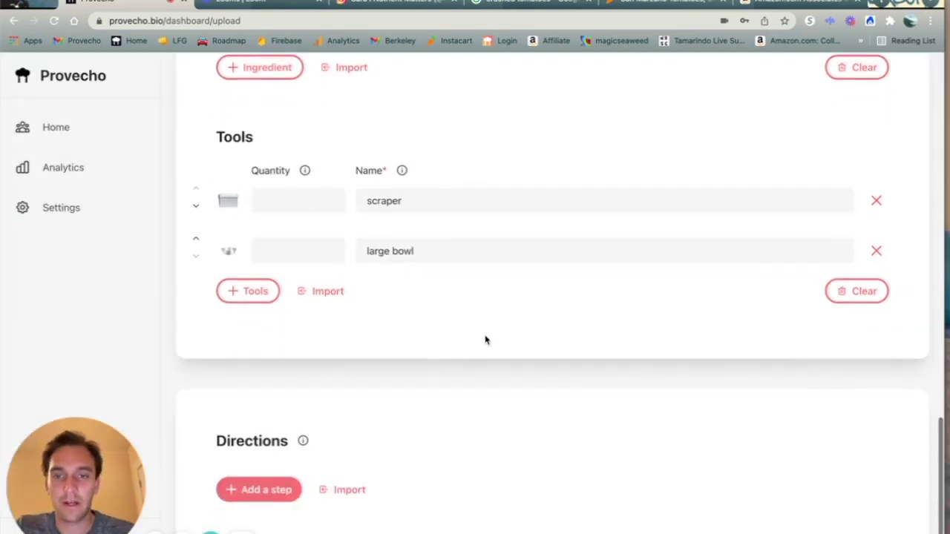
pyautogui.scroll(-1, 485, 339)
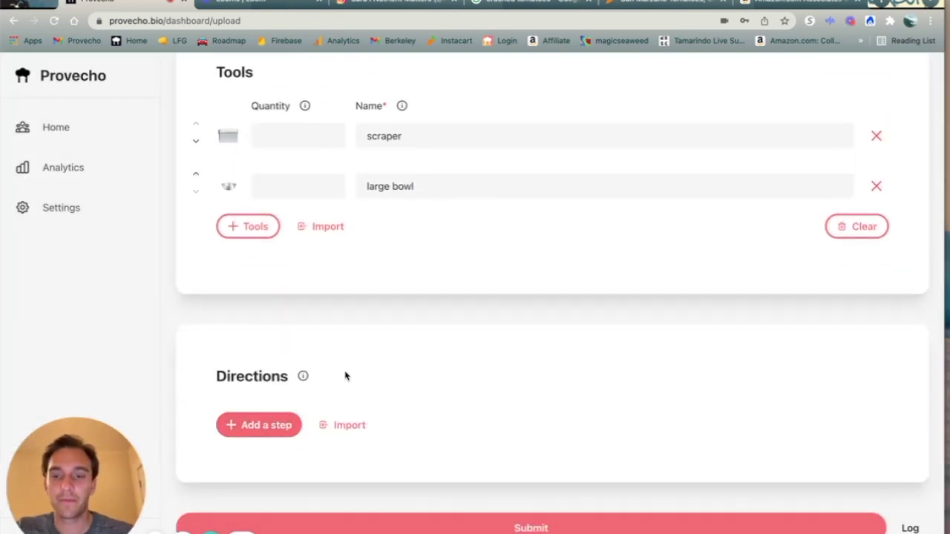
pyautogui.click(262, 424)
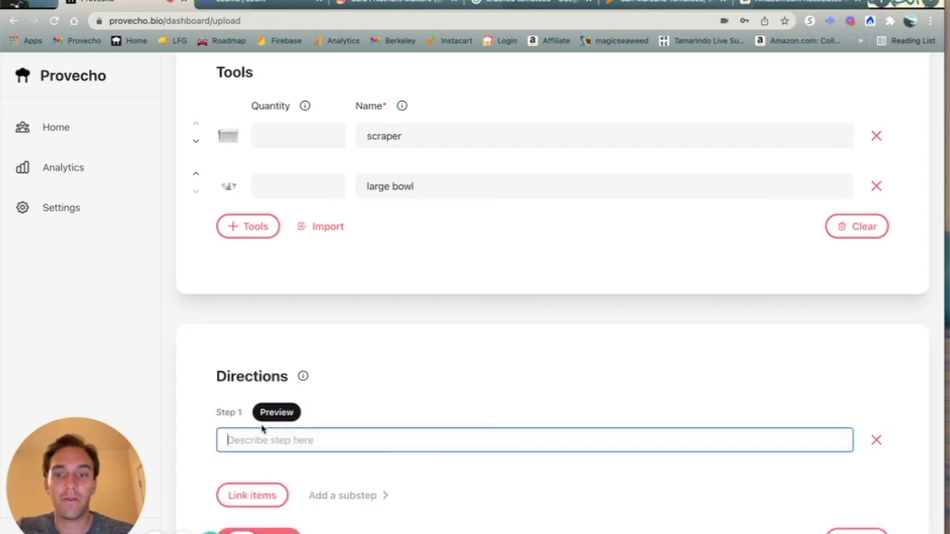
pyautogui.scroll(-1, 422, 373)
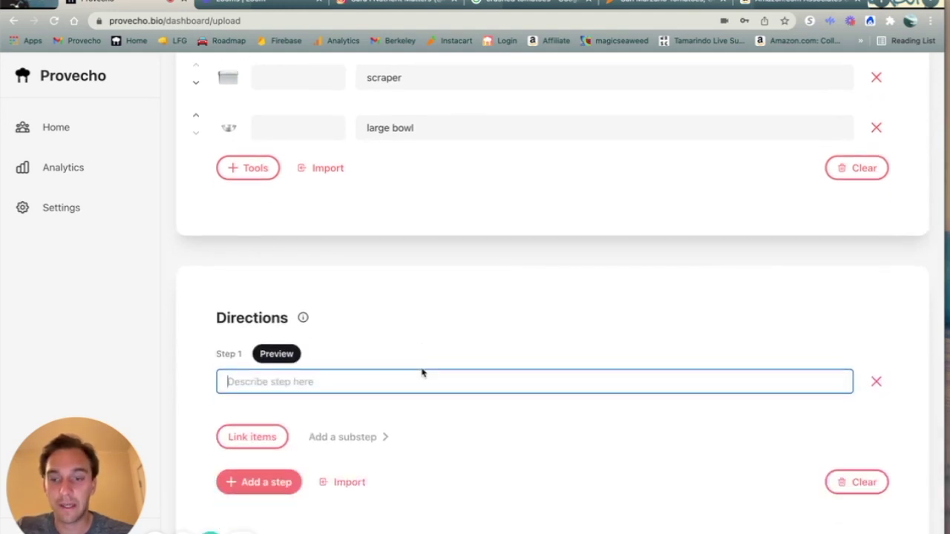
pyautogui.click(877, 382)
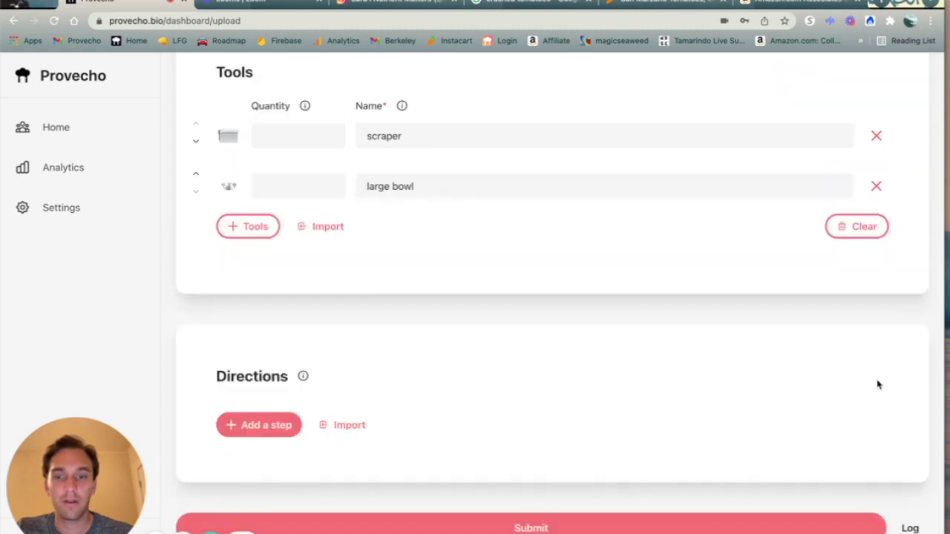
# Import the copied pizza directions as separate recipe steps
pyautogui.click(352, 426)
pyautogui.click(378, 218)
pyautogui.scroll(-4, 502, 248)
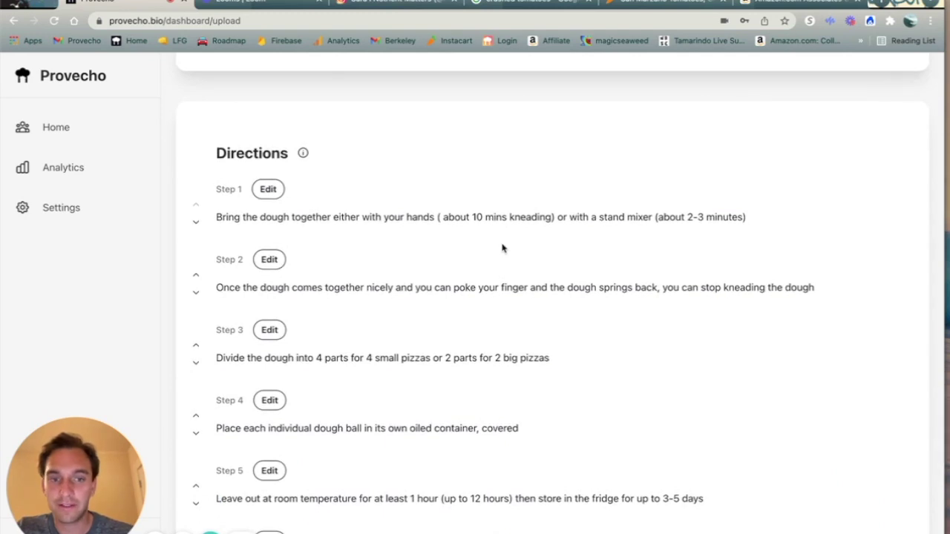
# Link water, sugar, yeast, flour, salt and olive oil to Step 1 of the directions
pyautogui.click(268, 189)
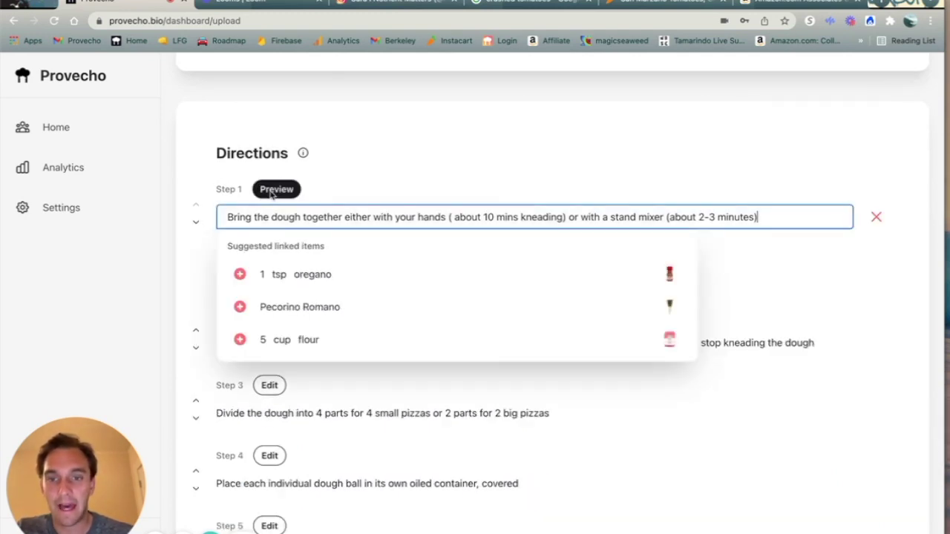
pyautogui.click(450, 180)
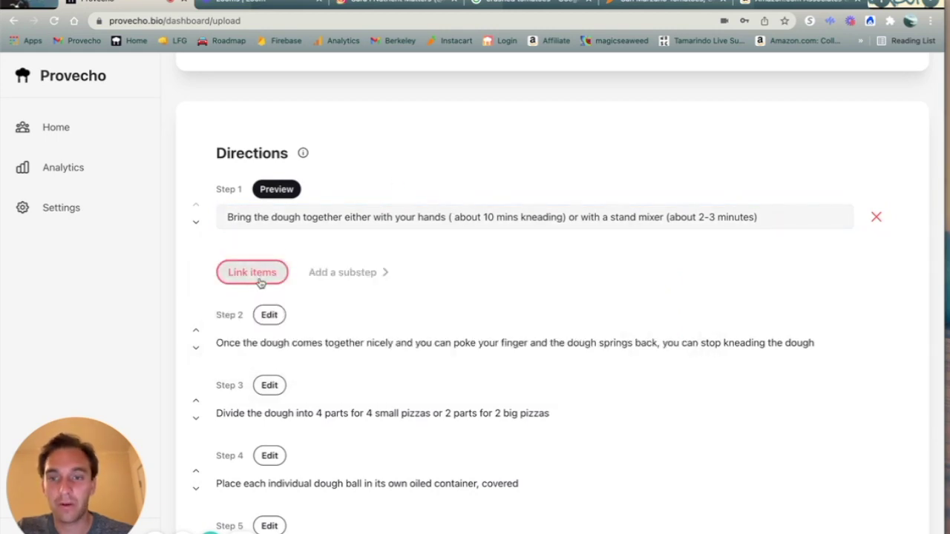
pyautogui.click(259, 274)
pyautogui.click(415, 319)
pyautogui.click(371, 361)
pyautogui.click(367, 366)
pyautogui.click(357, 386)
pyautogui.click(355, 363)
pyautogui.click(353, 410)
pyautogui.click(346, 396)
pyautogui.click(342, 407)
pyautogui.scroll(3, 484, 331)
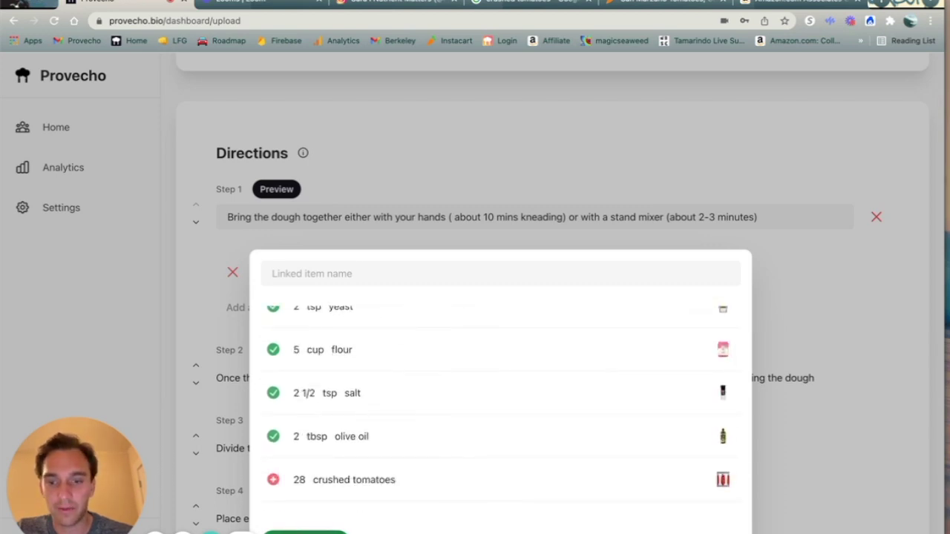
pyautogui.click(305, 532)
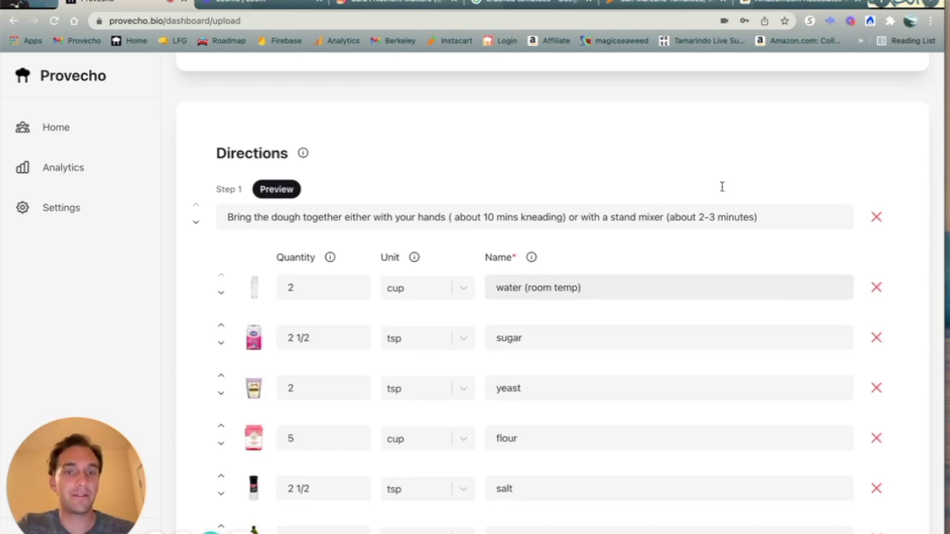
# Preview Step 1 of the directions and review its linked ingredients
pyautogui.click(288, 191)
pyautogui.scroll(-2, 496, 213)
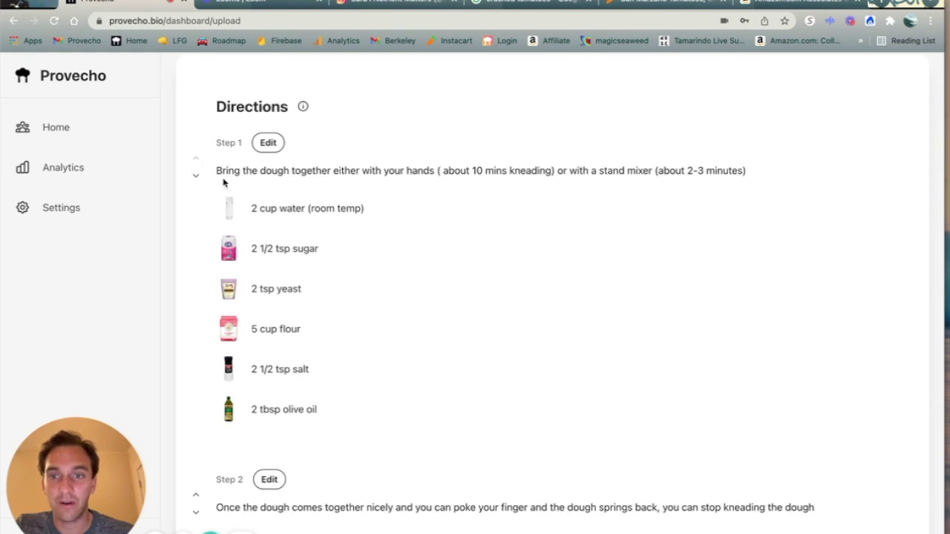
pyautogui.scroll(-2, 566, 232)
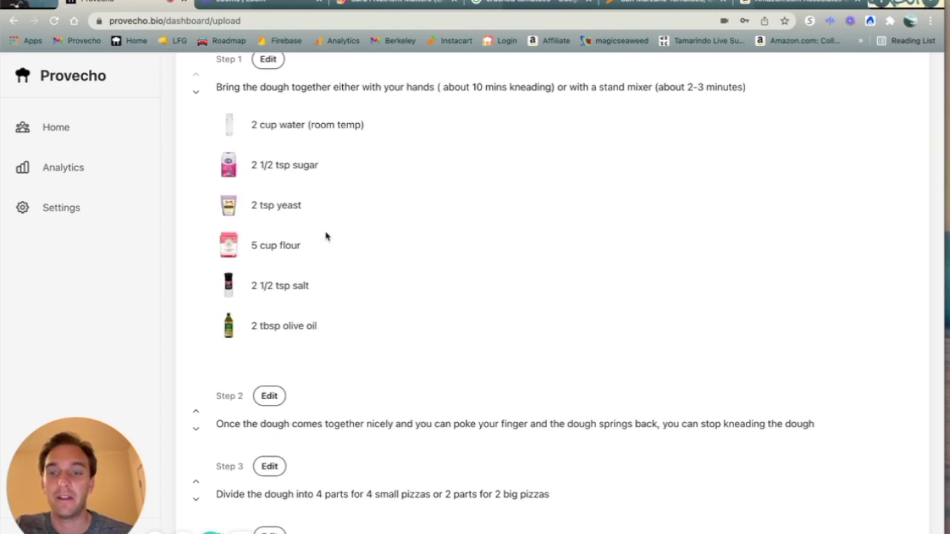
# Link the scraper to Step 3 of the directions and preview the step
pyautogui.scroll(-5, 325, 235)
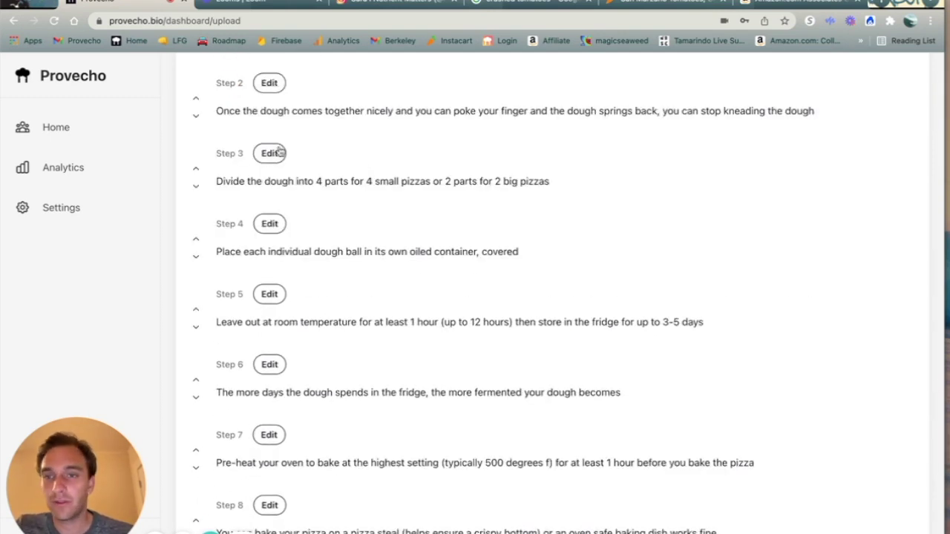
pyautogui.click(275, 154)
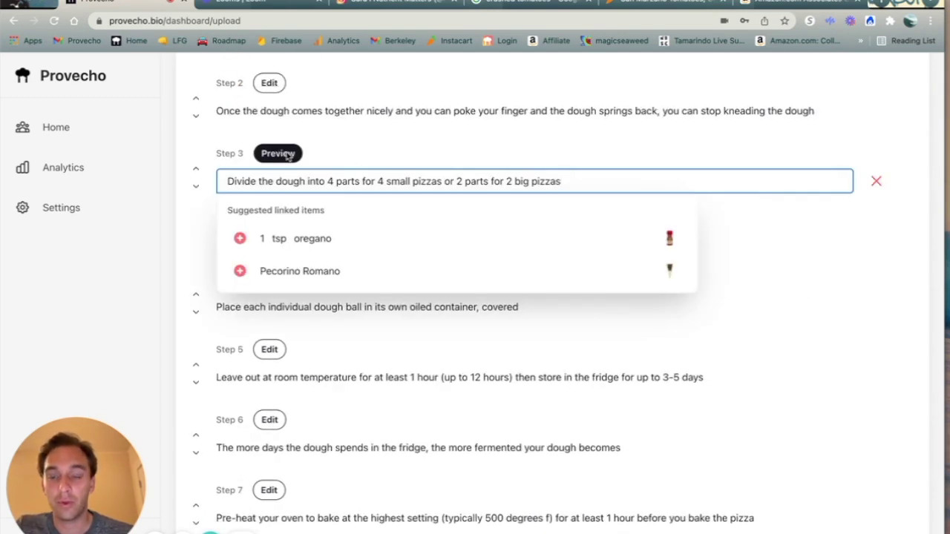
pyautogui.click(476, 142)
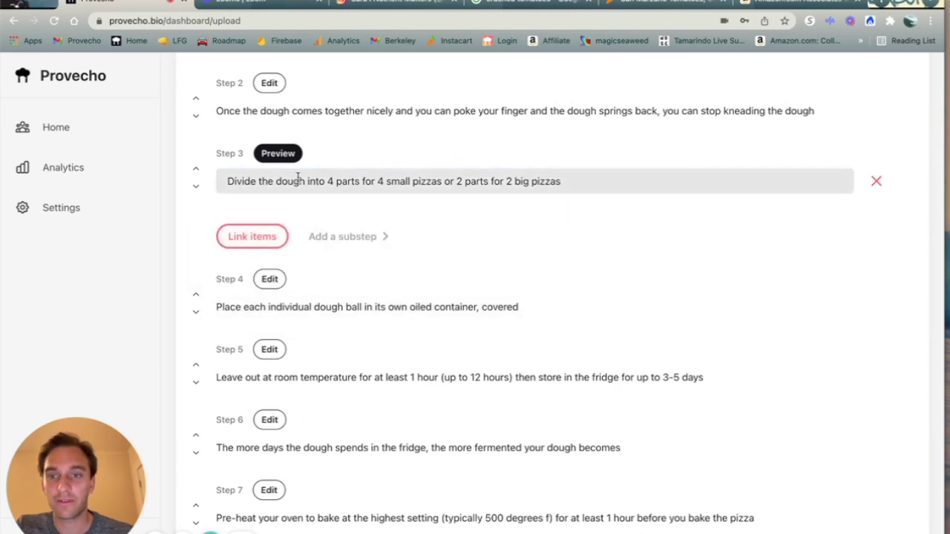
pyautogui.click(269, 243)
pyautogui.scroll(-5, 504, 408)
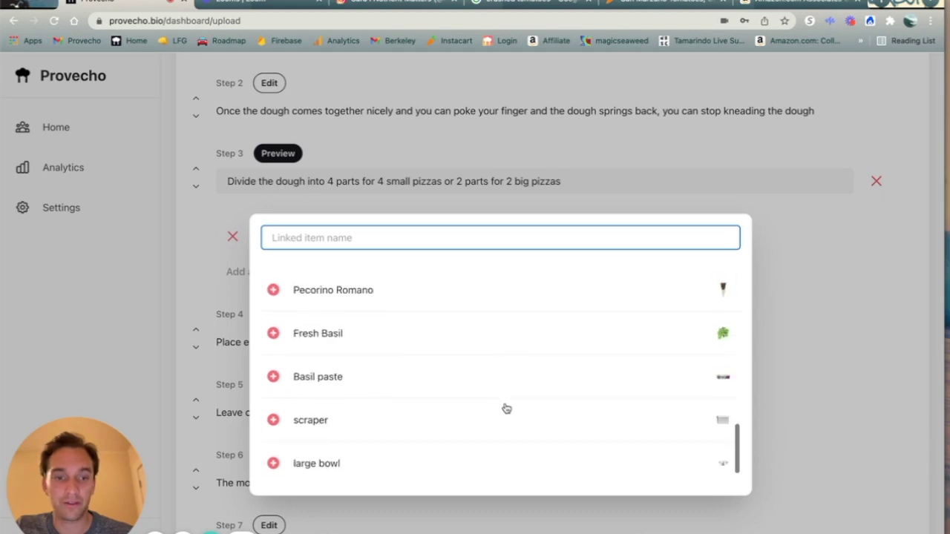
pyautogui.click(309, 420)
pyautogui.click(303, 508)
pyautogui.scroll(3, 497, 333)
pyautogui.scroll(-2, 294, 203)
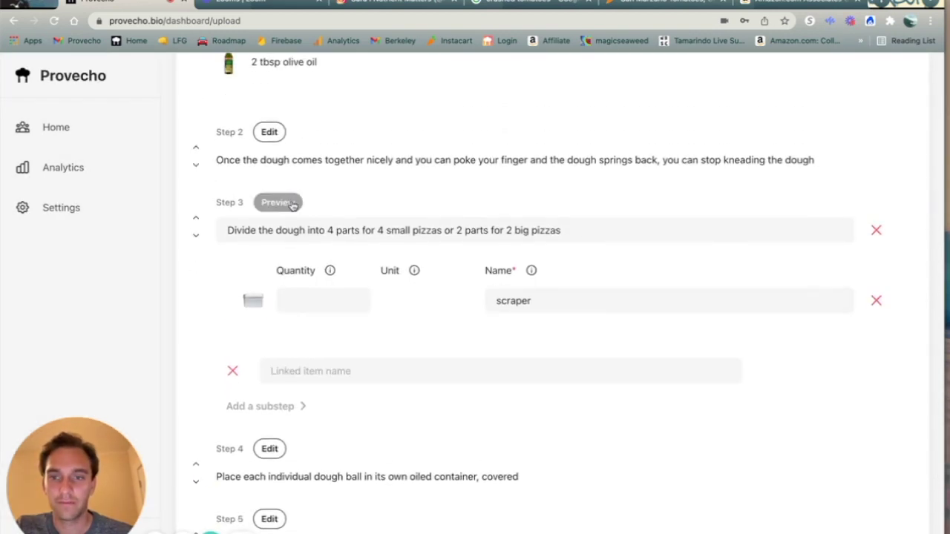
pyautogui.scroll(1, 449, 158)
pyautogui.click(278, 228)
# Add a subrecipe titled Toppings and set the main recipe title to Pizza Dough
pyautogui.scroll(-4, 522, 195)
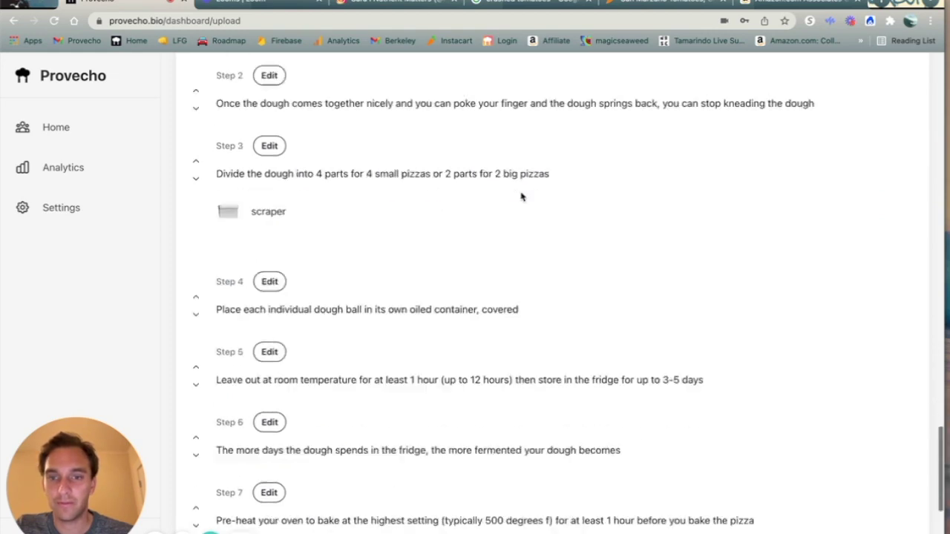
pyautogui.scroll(4, 522, 195)
pyautogui.scroll(-5, 522, 194)
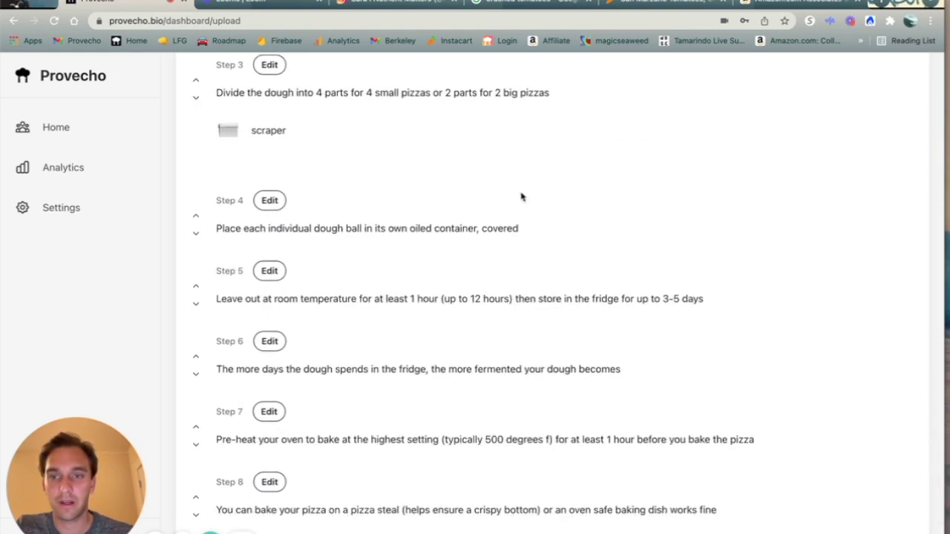
pyautogui.scroll(-3, 521, 195)
pyautogui.scroll(-1, 522, 195)
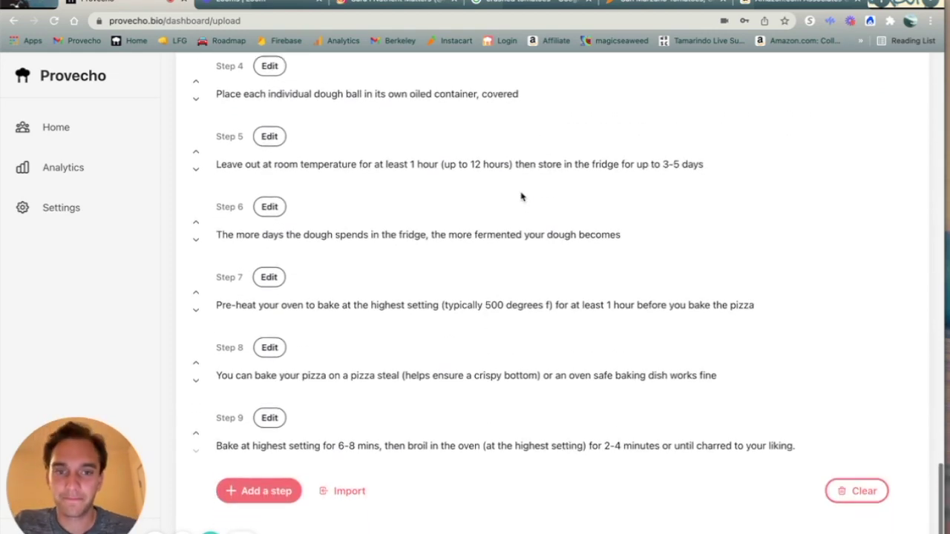
pyautogui.scroll(15, 535, 387)
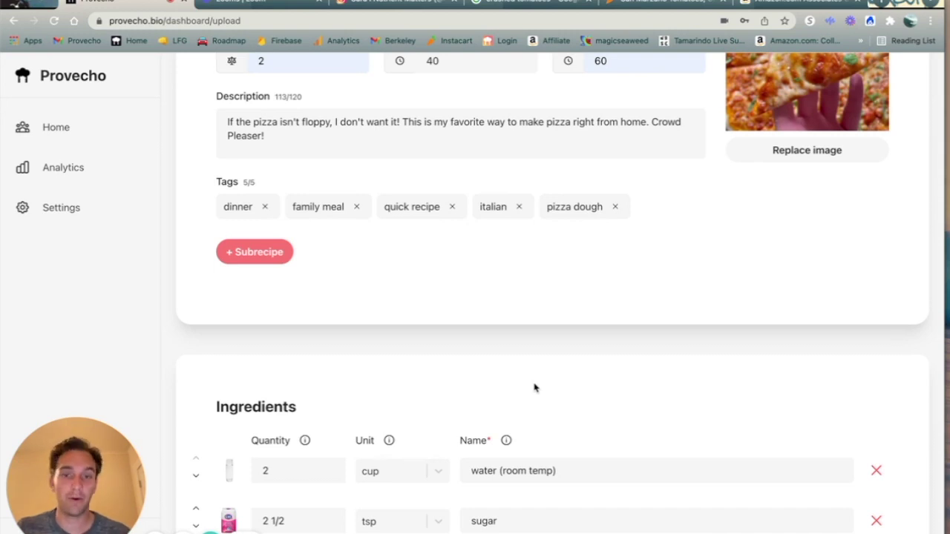
pyautogui.click(259, 253)
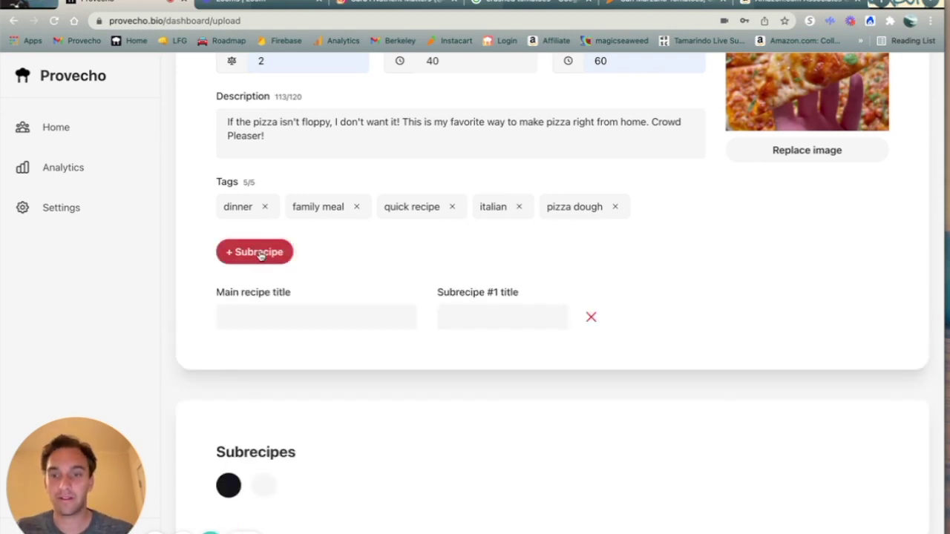
pyautogui.click(299, 327)
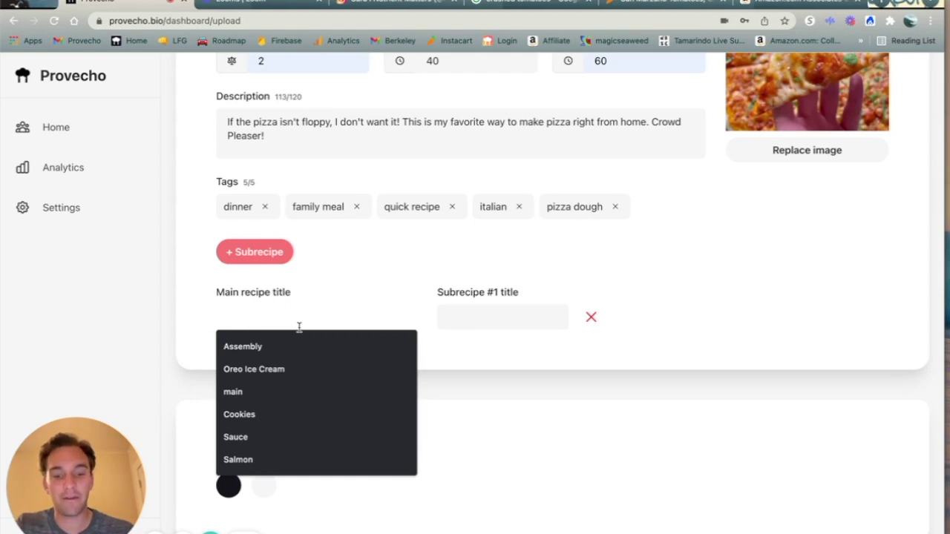
pyautogui.write('Pizza Dough')
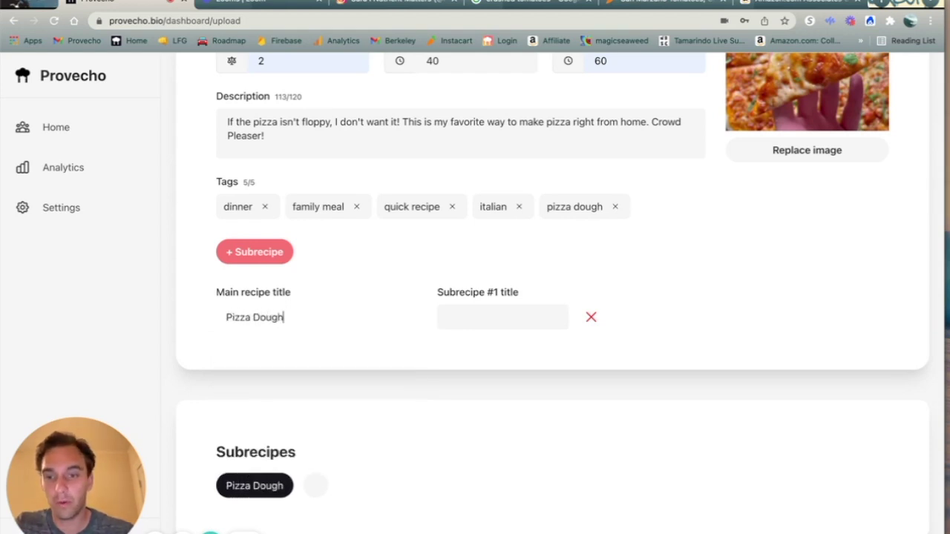
pyautogui.click(529, 317)
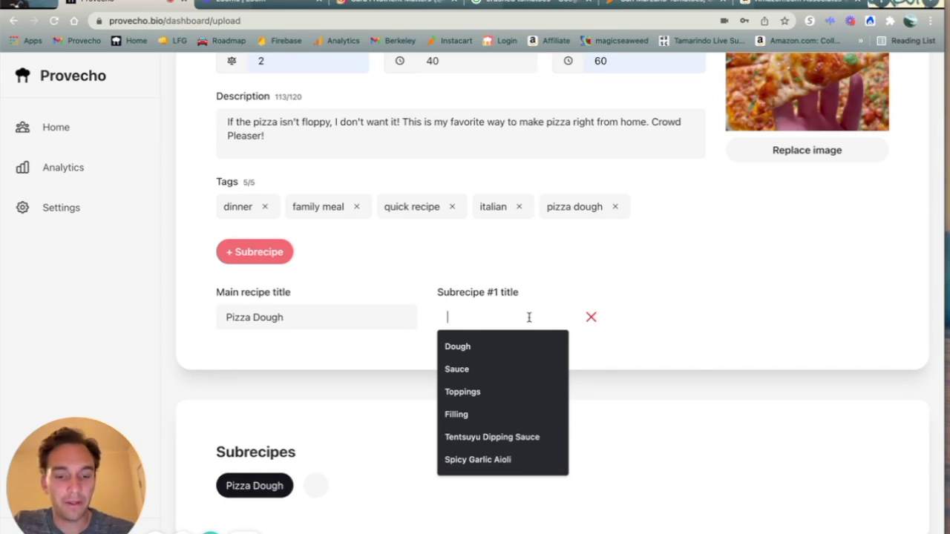
pyautogui.write('Toppings')
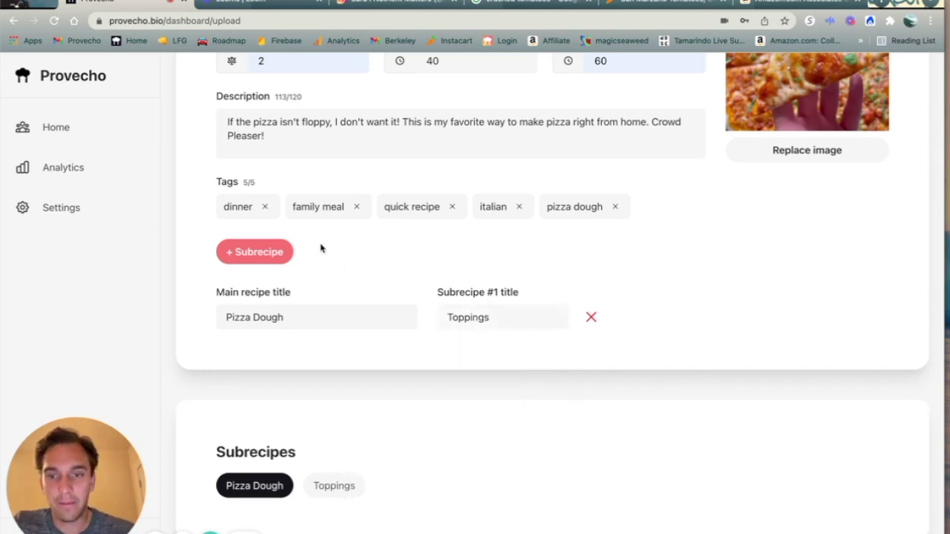
# Add a second subrecipe titled Cheesy Garlic Bread
pyautogui.click(301, 252)
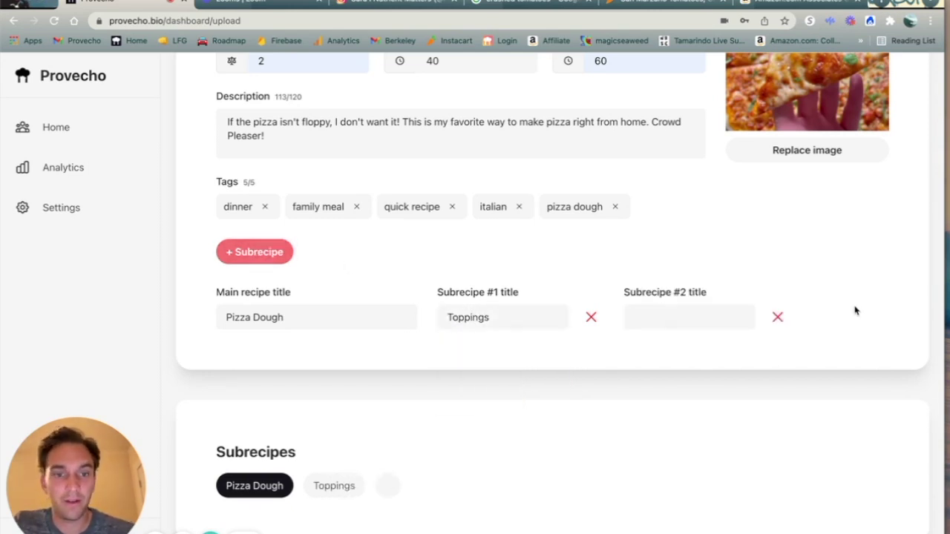
pyautogui.click(671, 315)
pyautogui.write('Ch')
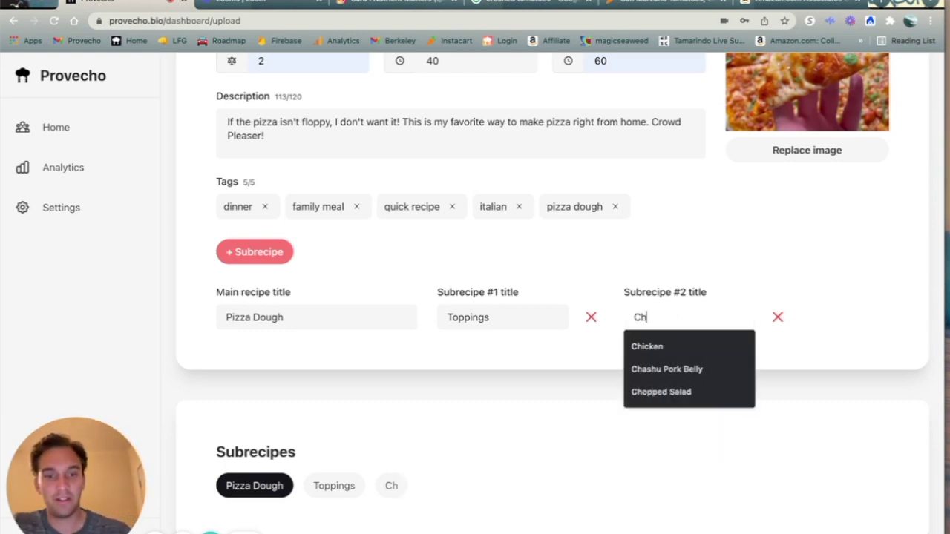
pyautogui.write('eesy Gar')
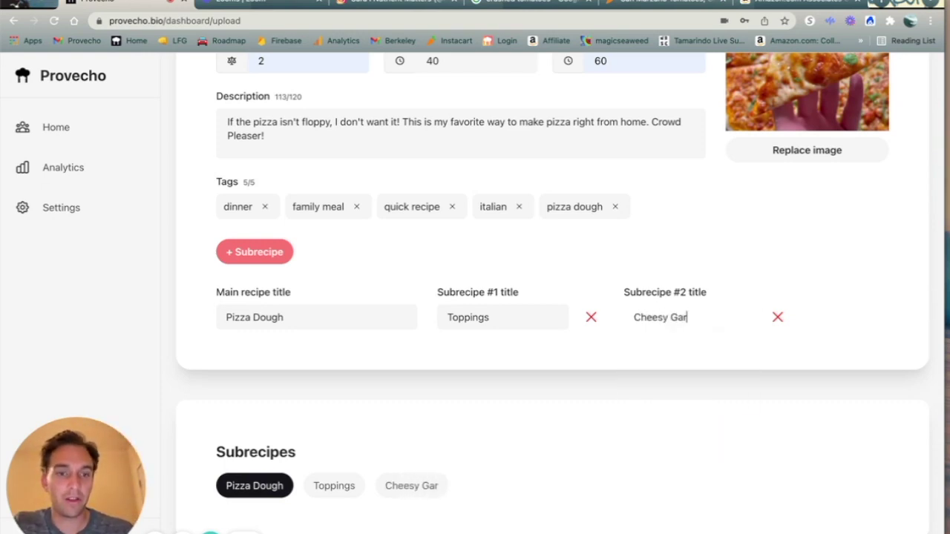
pyautogui.write('lic Bread')
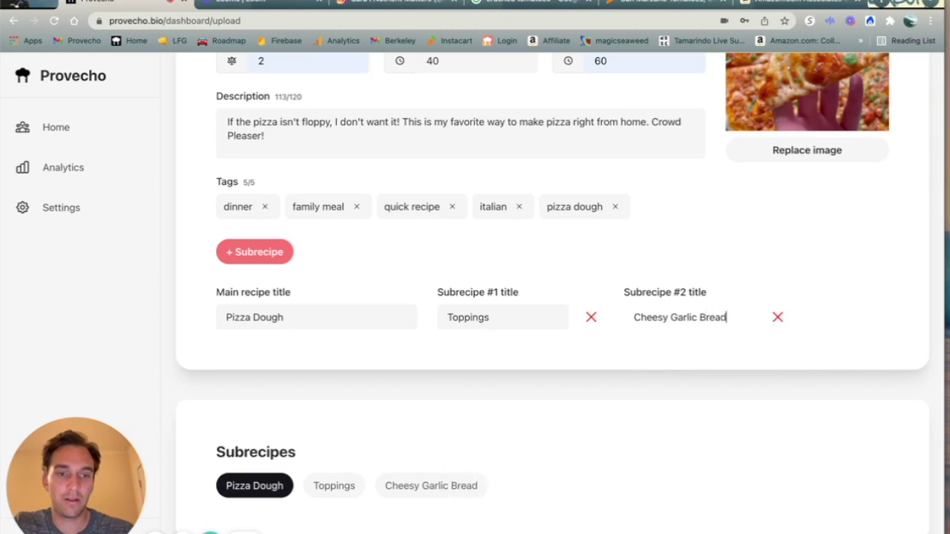
# Look through the Toppings and Pizza Dough subrecipes, and open Cheesy Garlic Bread to examine its ingredients, tools and directions sections
pyautogui.scroll(-4, 394, 307)
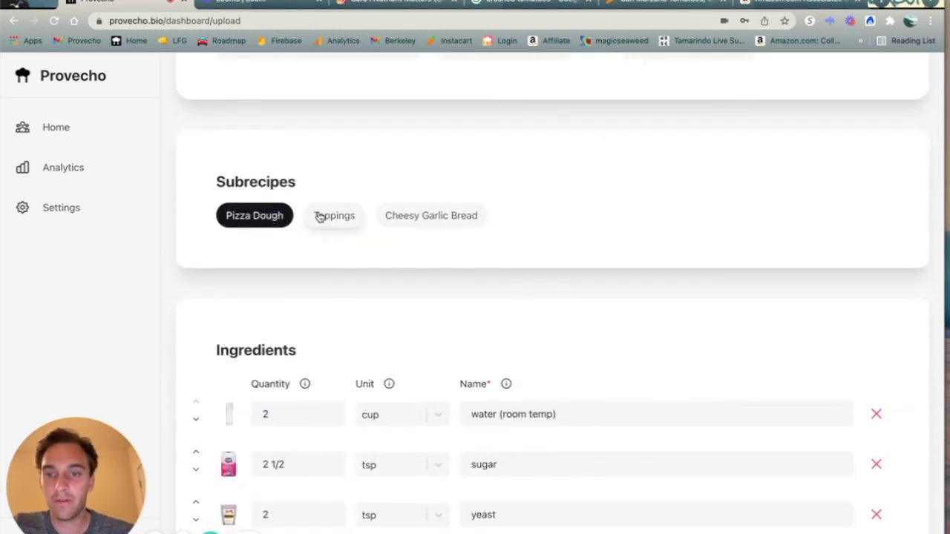
pyautogui.click(332, 215)
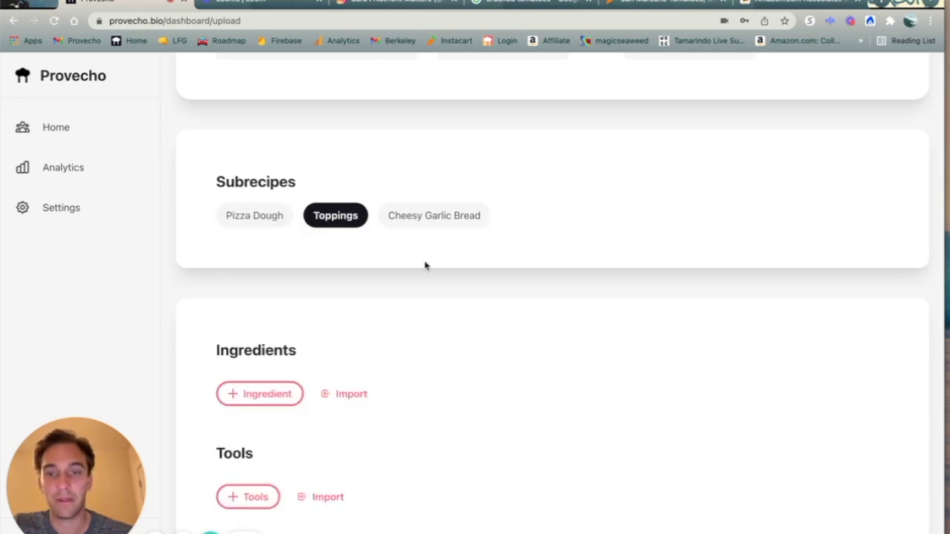
pyautogui.scroll(-2, 425, 266)
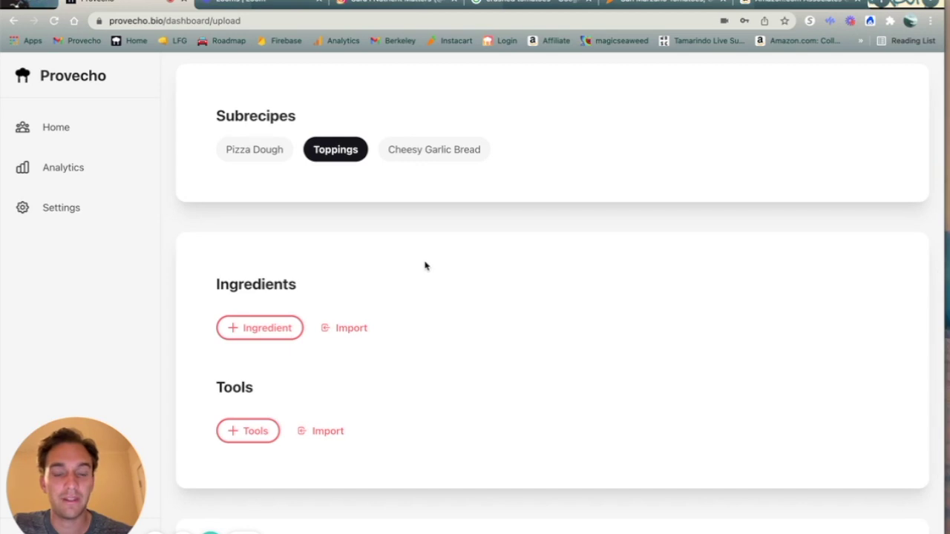
pyautogui.click(251, 149)
pyautogui.click(431, 160)
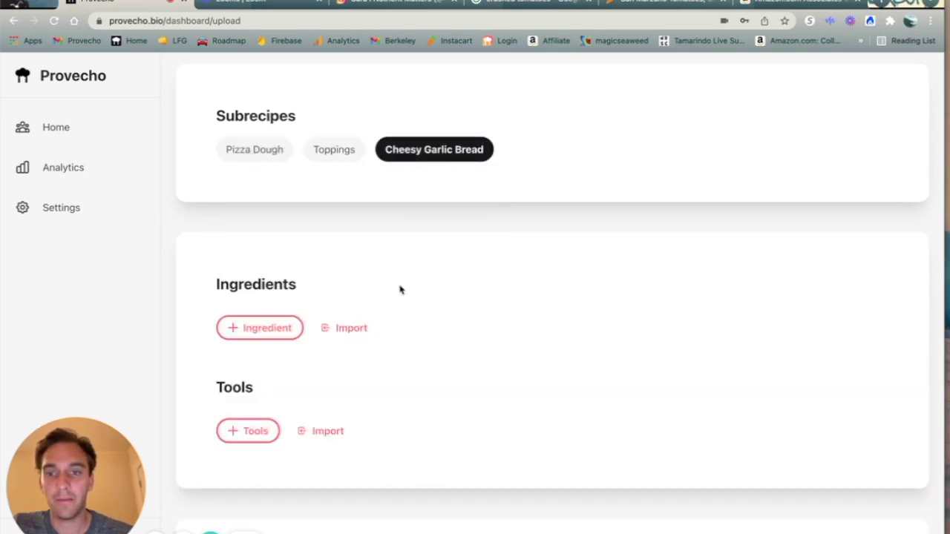
pyautogui.scroll(-2, 416, 283)
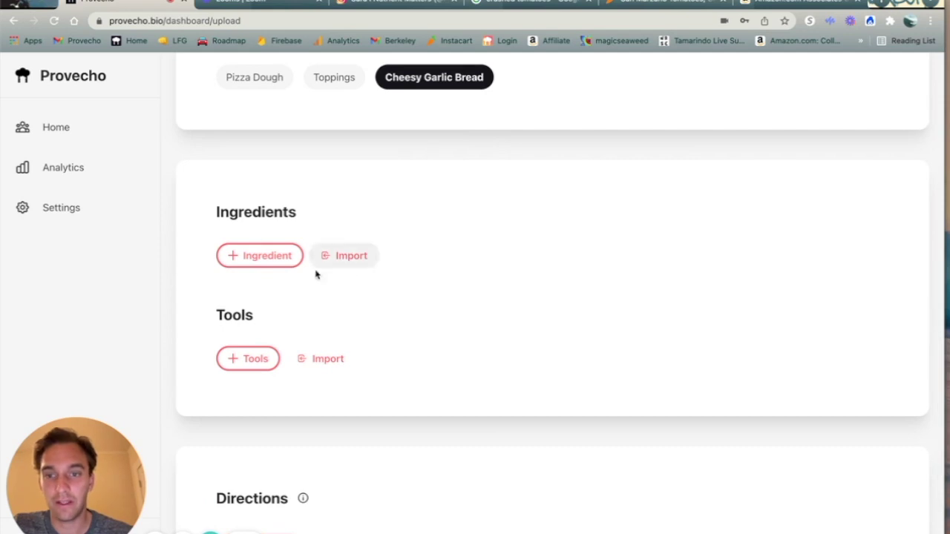
pyautogui.scroll(-1, 312, 275)
pyautogui.scroll(-2, 311, 277)
pyautogui.scroll(5, 366, 199)
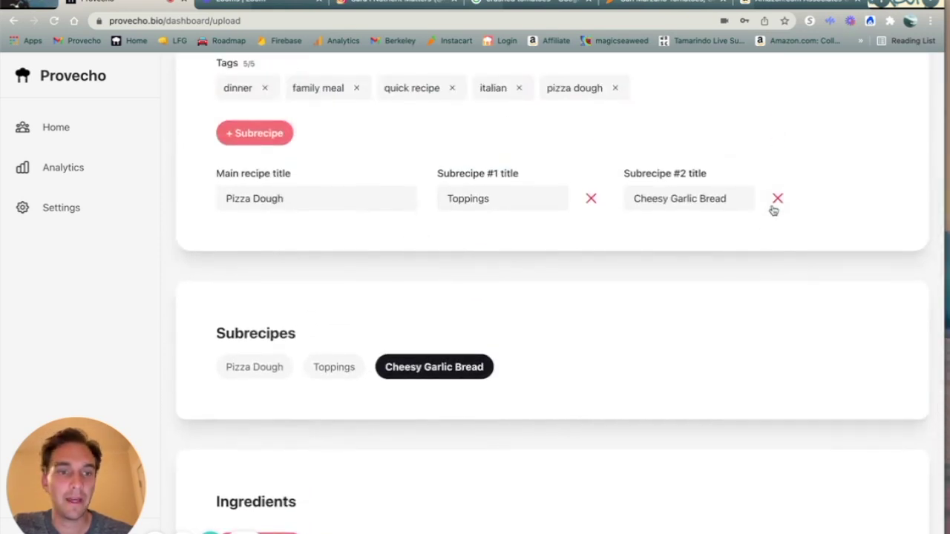
pyautogui.scroll(-7, 592, 329)
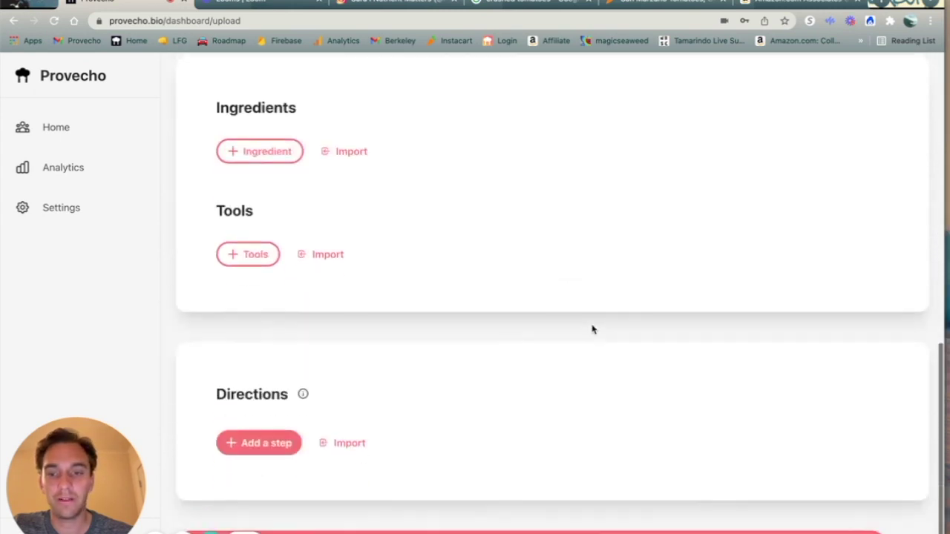
# Add crushed tomatoes as a custom-named ingredient of the Cheesy Garlic Bread subrecipe
pyautogui.scroll(2, 591, 328)
pyautogui.click(279, 233)
pyautogui.click(549, 257)
pyautogui.write('c')
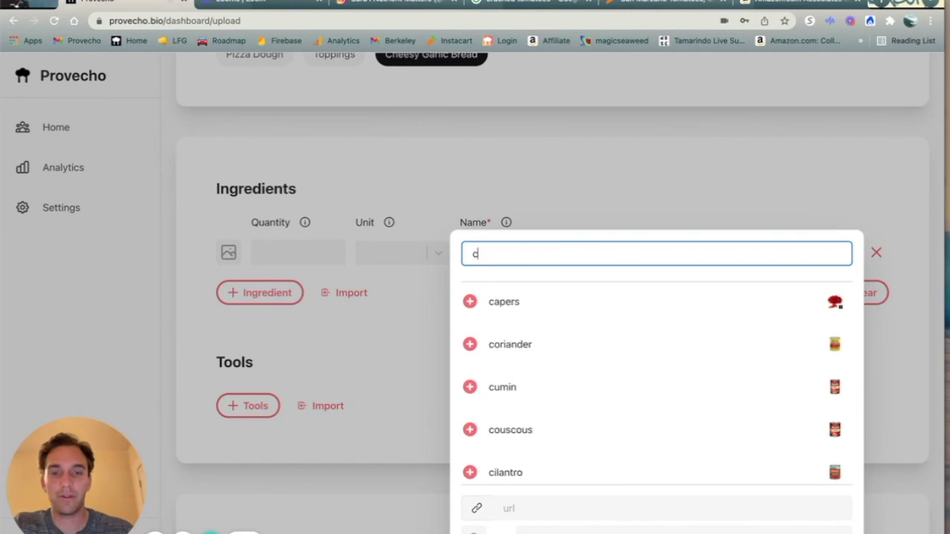
pyautogui.write('rushed to')
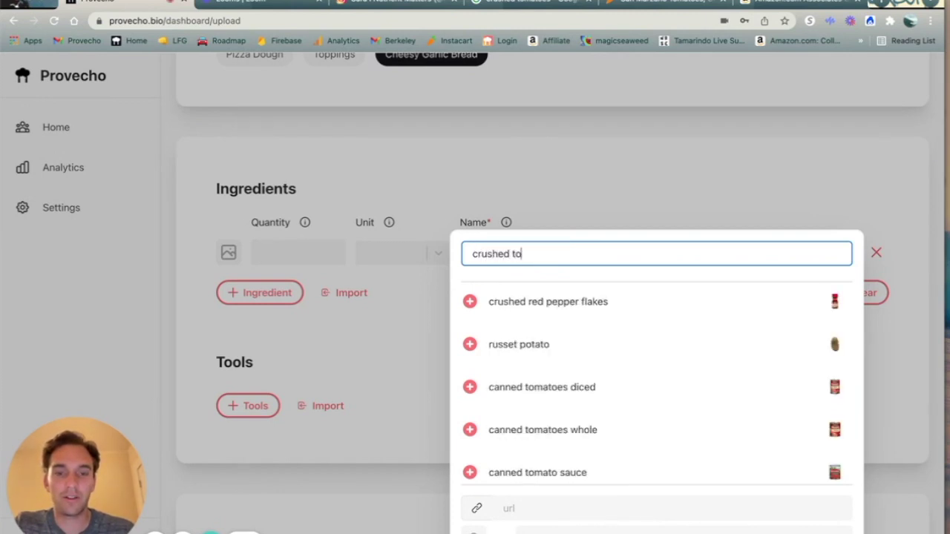
pyautogui.write('matoes')
pyautogui.click(594, 191)
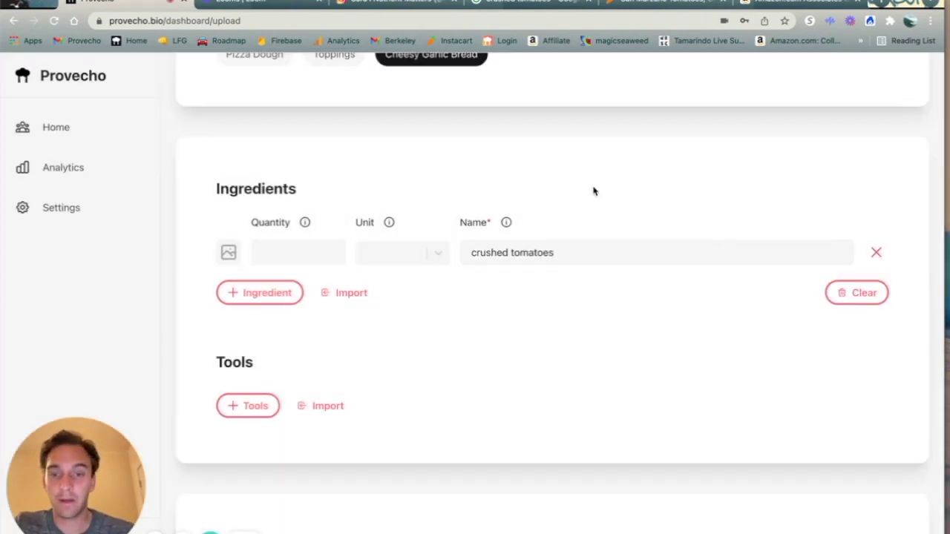
# Search Google for "instacart crushed tomatoes", open the San Marzano crushed tomatoes product on Instacart and select its page address
pyautogui.click(683, 3)
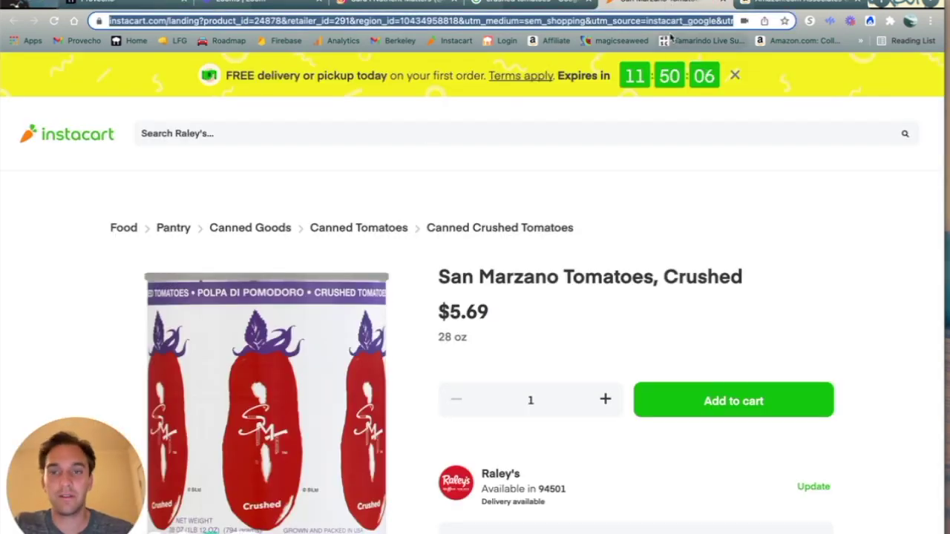
pyautogui.write('inst')
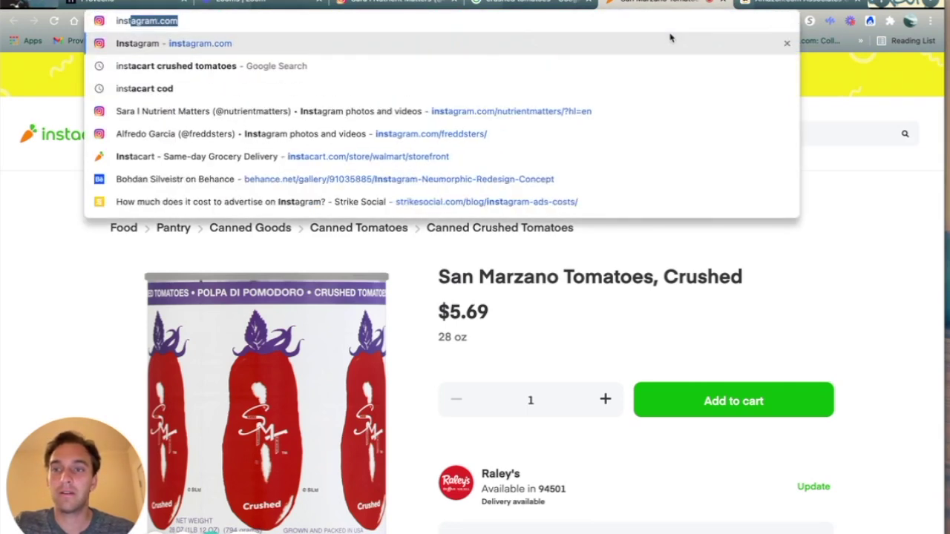
pyautogui.write('acart cru')
pyautogui.press('Return')
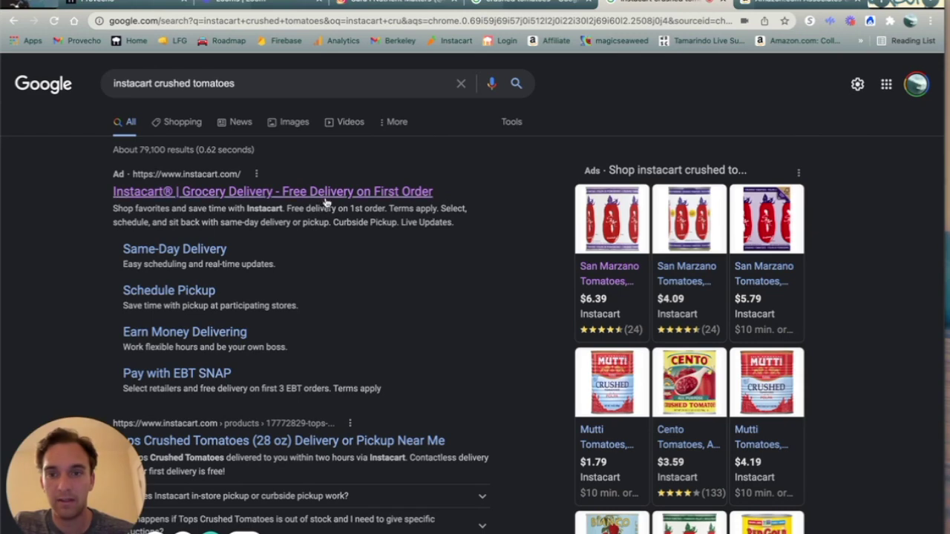
pyautogui.click(615, 231)
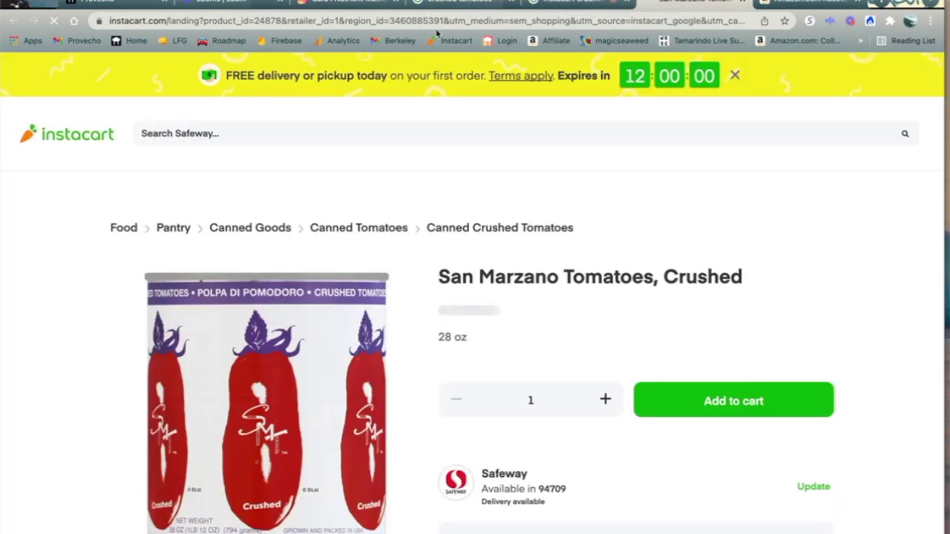
pyautogui.click(437, 20)
# Link the crushed tomatoes ingredient in Provecho to the copied Instacart page address of the San Marzano product
pyautogui.click(111, 3)
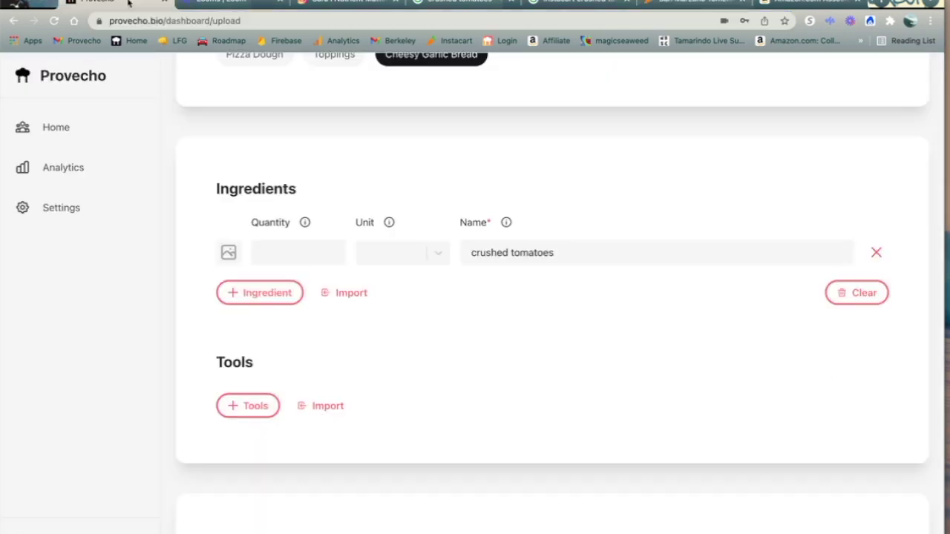
pyautogui.click(566, 255)
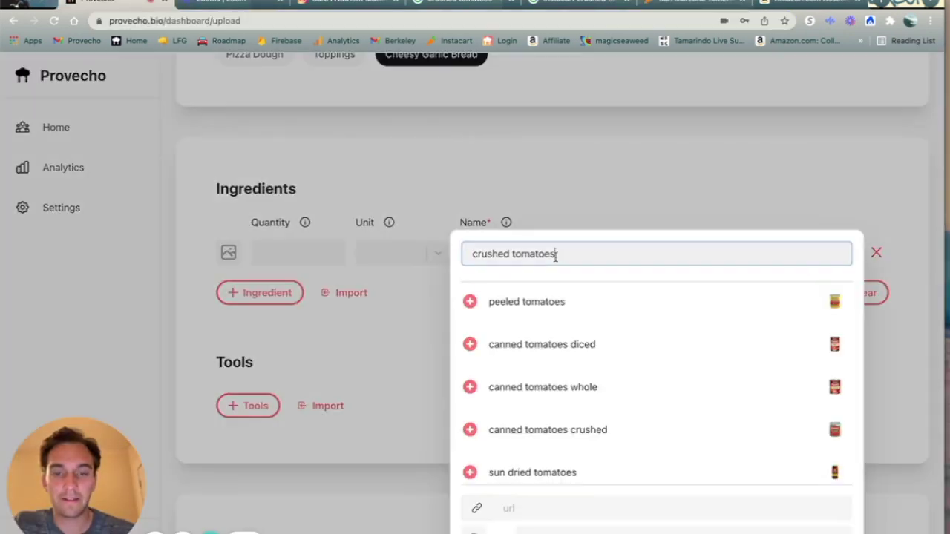
pyautogui.scroll(-3, 367, 315)
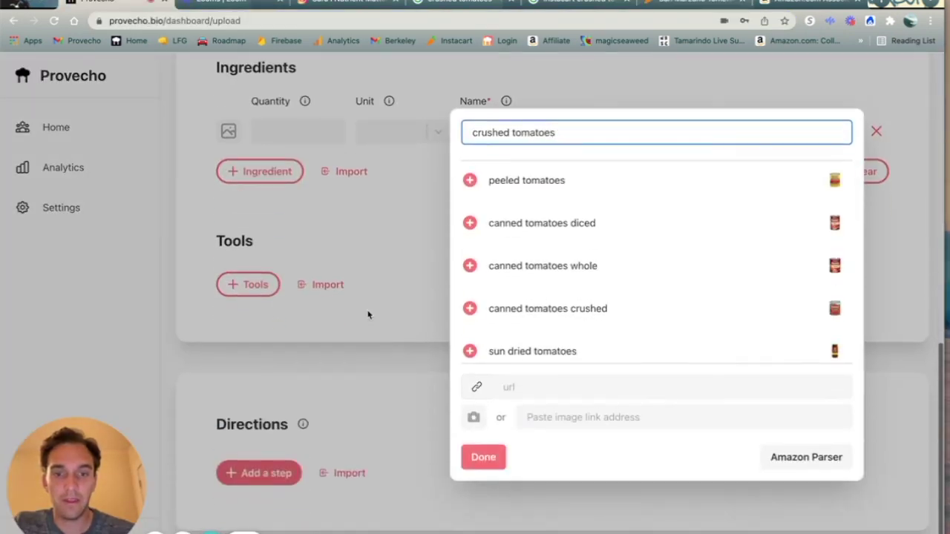
pyautogui.click(547, 388)
pyautogui.press('super+v')
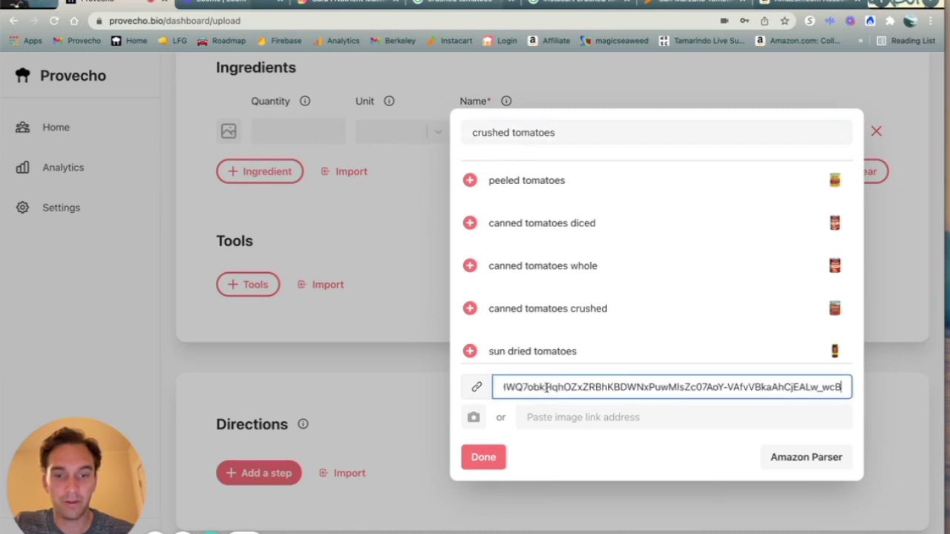
# Copy the image address of the San Marzano crushed tomatoes from Instacart and set it as the crushed tomatoes ingredient's picture in Provecho
pyautogui.click(690, 5)
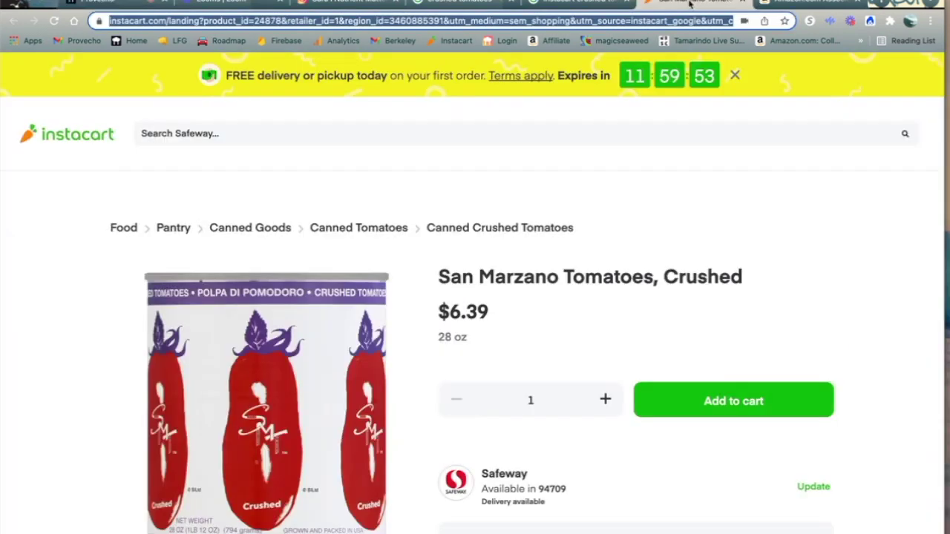
pyautogui.scroll(-3, 206, 394)
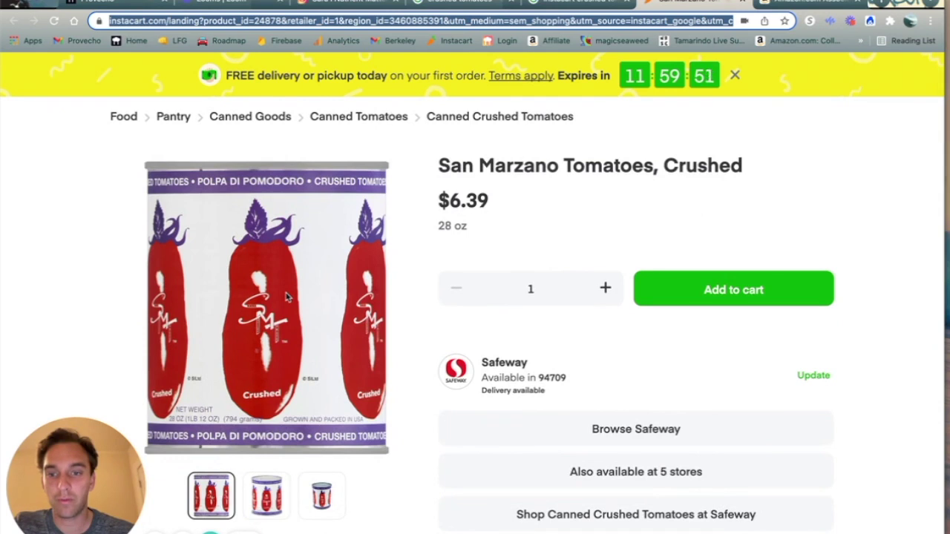
pyautogui.rightClick(287, 297)
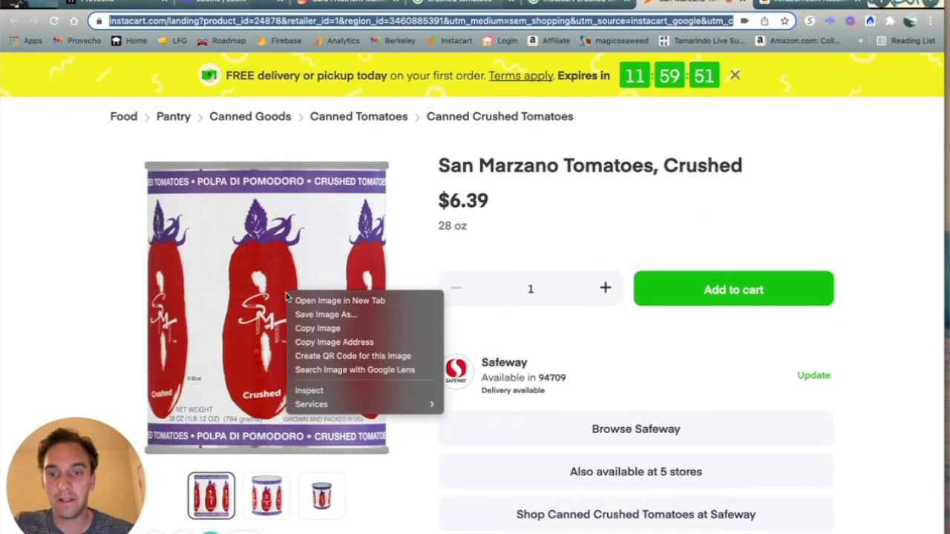
pyautogui.click(363, 343)
pyautogui.click(104, 4)
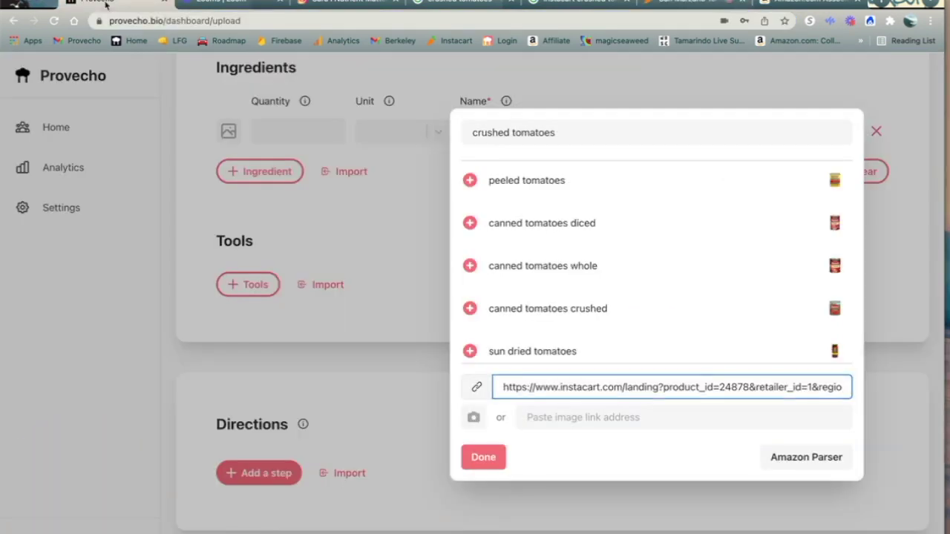
pyautogui.click(673, 416)
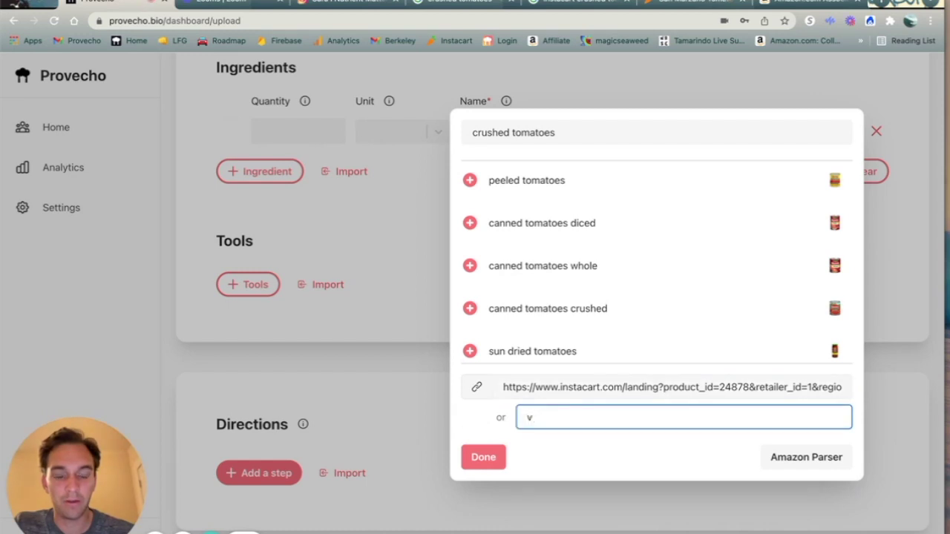
pyautogui.press('super+v')
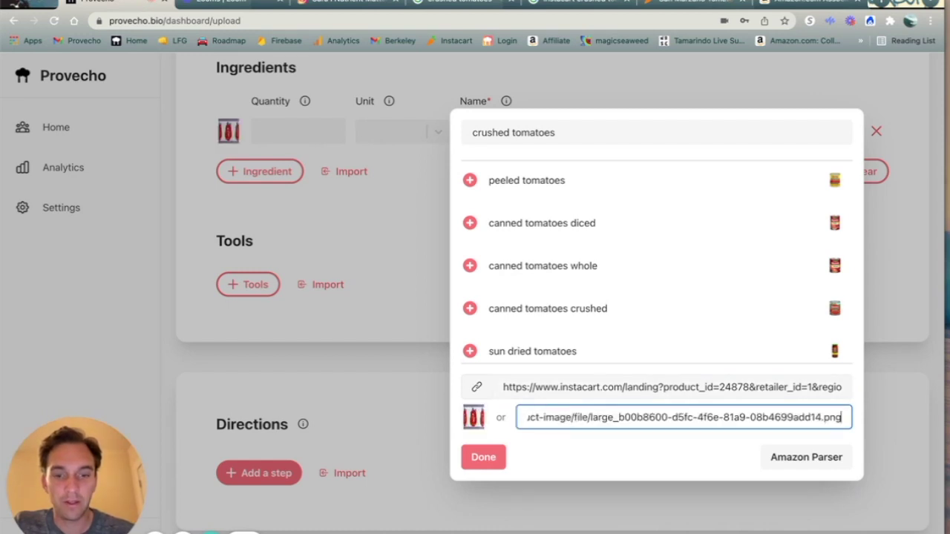
pyautogui.click(484, 458)
pyautogui.scroll(1, 486, 462)
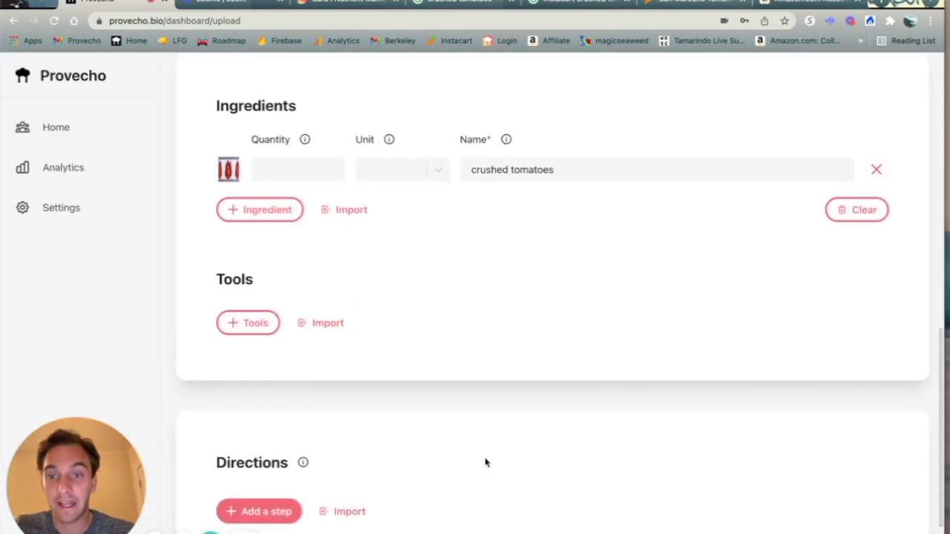
# Add a pizza oven as a tool of the Cheesy Garlic Bread subrecipe and submit the recipe
pyautogui.click(248, 323)
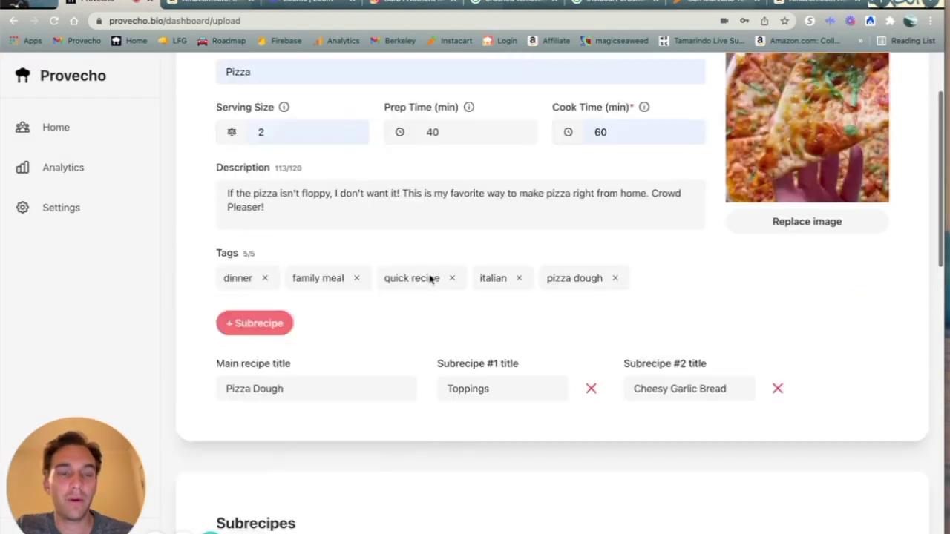
pyautogui.scroll(3, 431, 278)
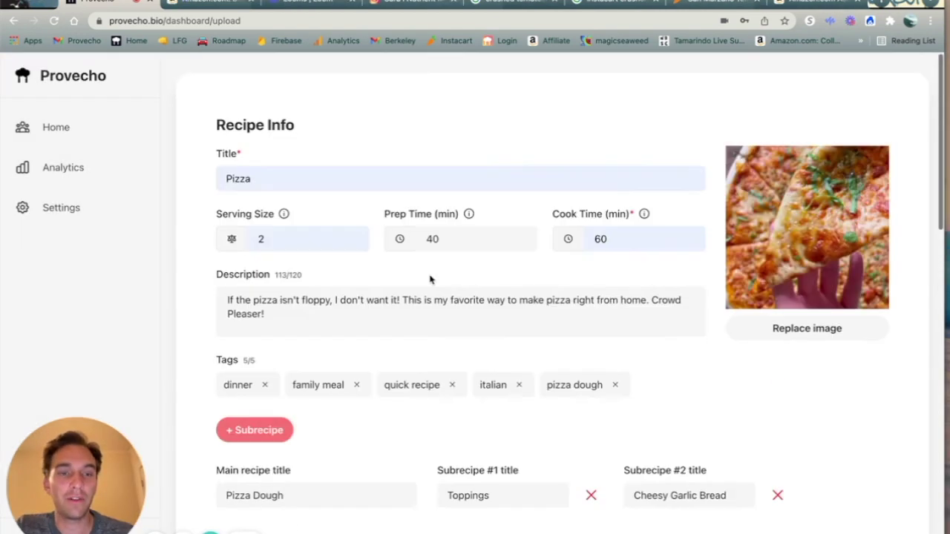
pyautogui.scroll(-20, 431, 278)
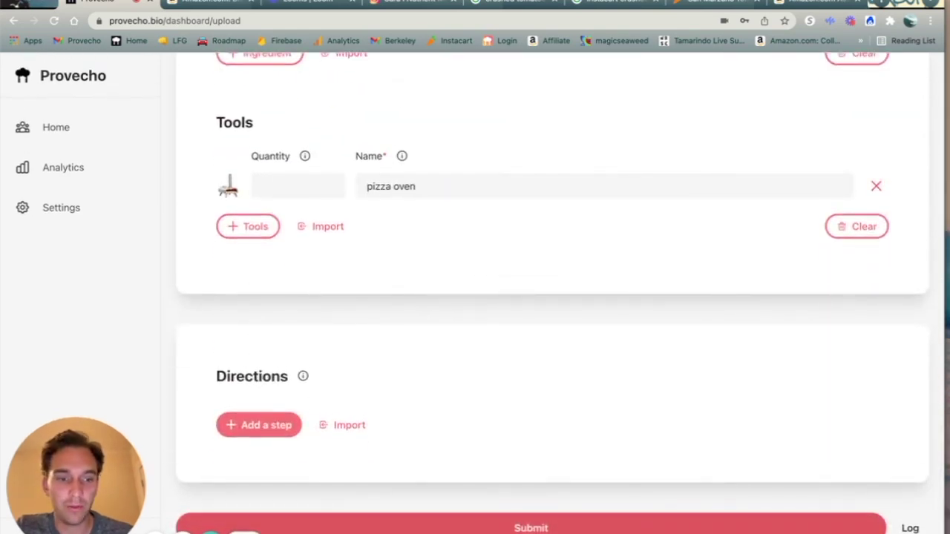
pyautogui.click(632, 530)
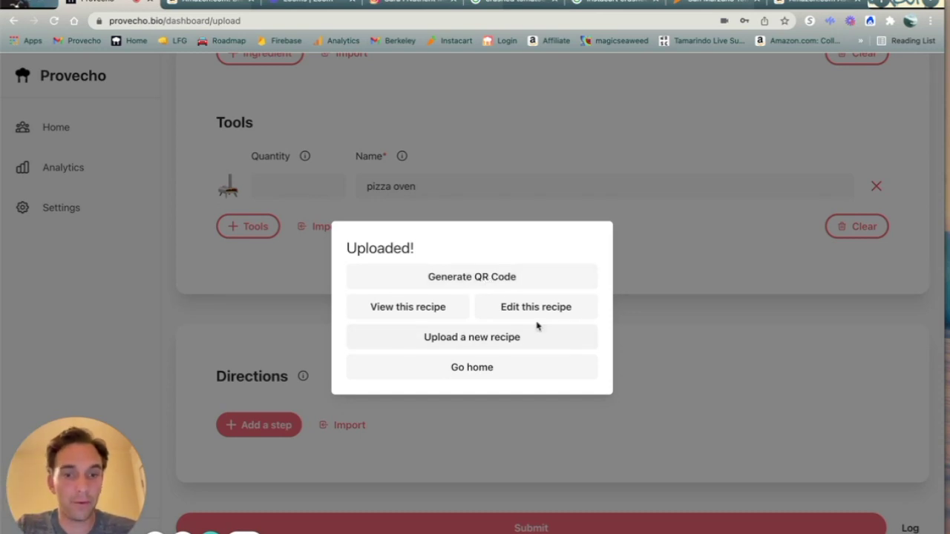
# View the uploaded pizza recipe's page, look through the Pizza Dough ingredients and check the sugar's Instacart product link
pyautogui.click(429, 313)
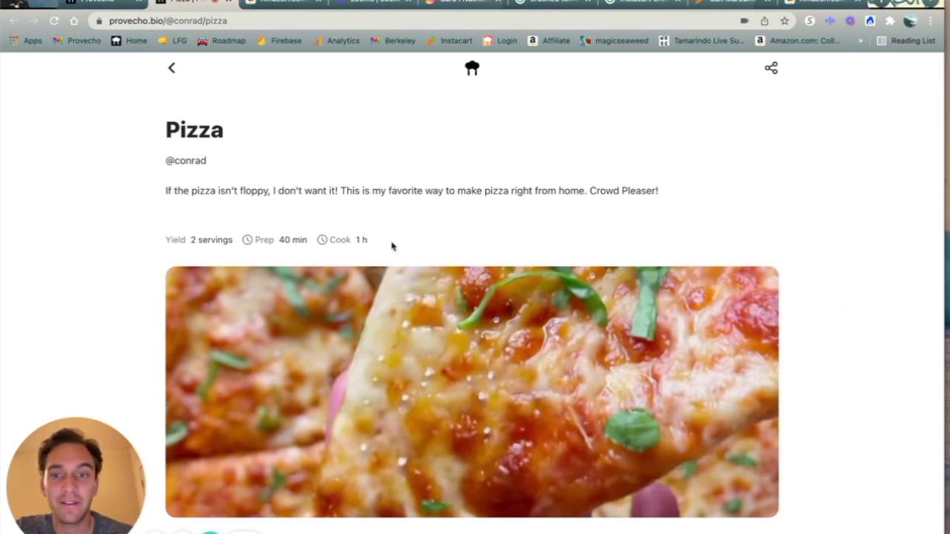
pyautogui.scroll(-2, 350, 187)
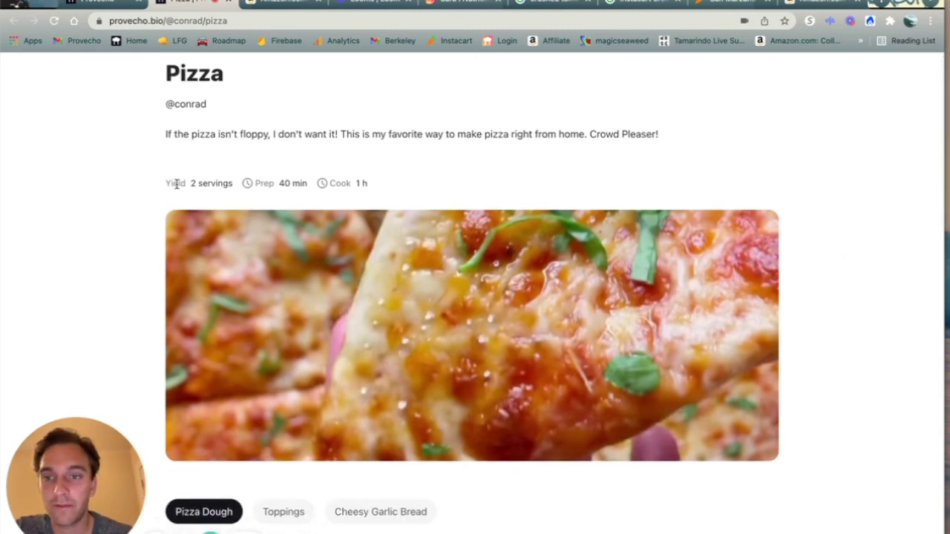
pyautogui.scroll(-1, 357, 184)
pyautogui.scroll(-5, 356, 184)
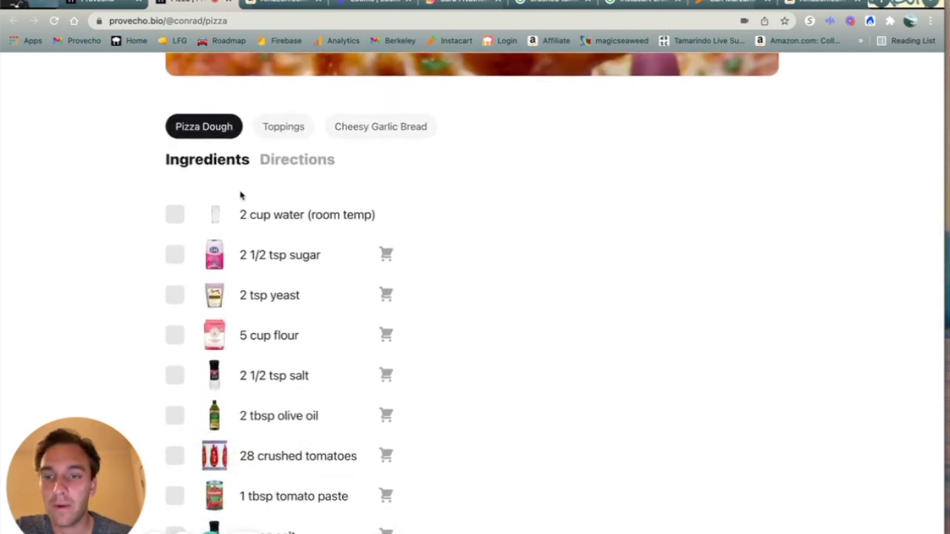
pyautogui.click(386, 257)
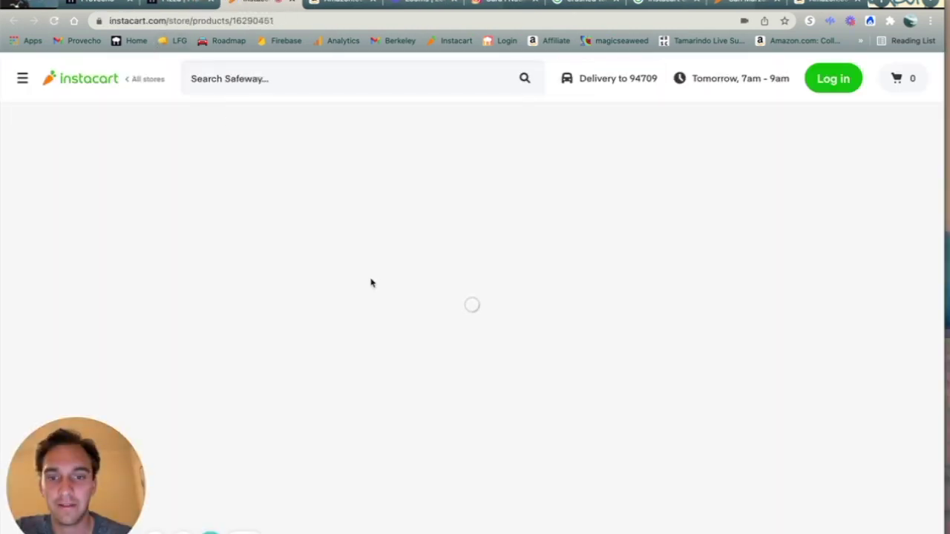
pyautogui.click(178, 5)
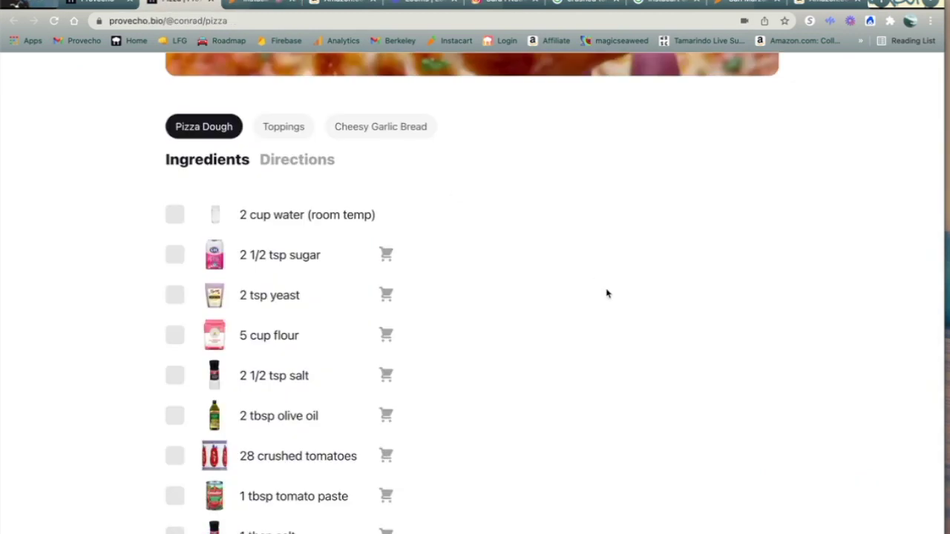
# Show the Pizza Dough directions and tick off the flour and yeast in step 1
pyautogui.click(263, 159)
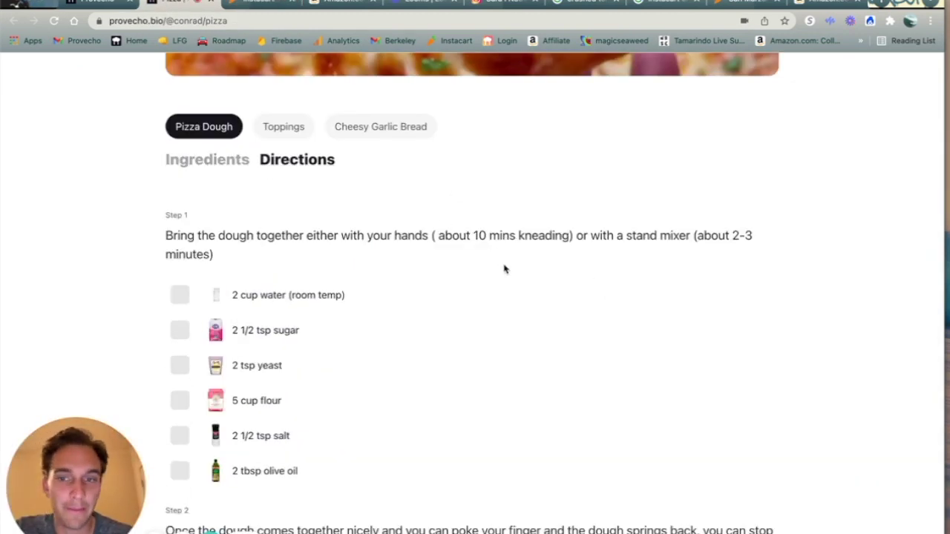
pyautogui.scroll(-3, 282, 329)
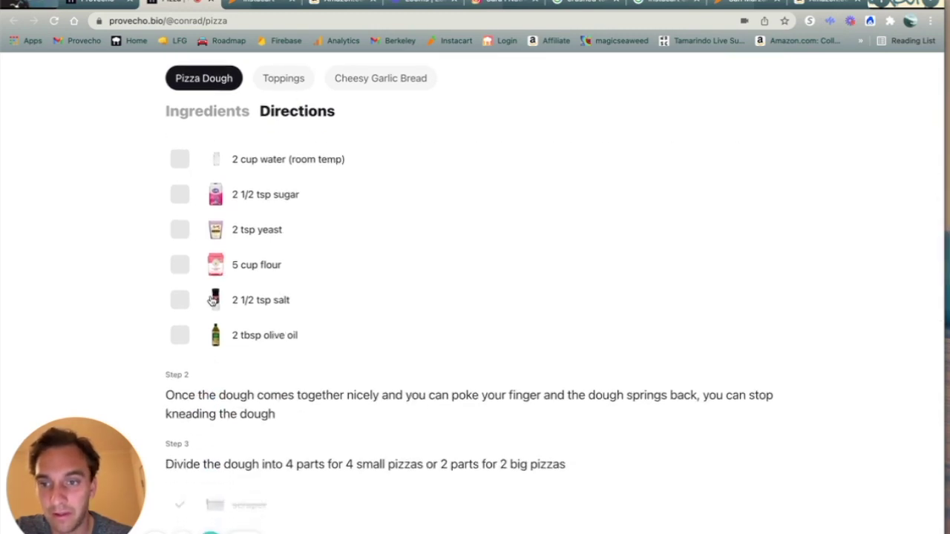
pyautogui.click(184, 266)
pyautogui.click(185, 233)
pyautogui.scroll(-9, 439, 289)
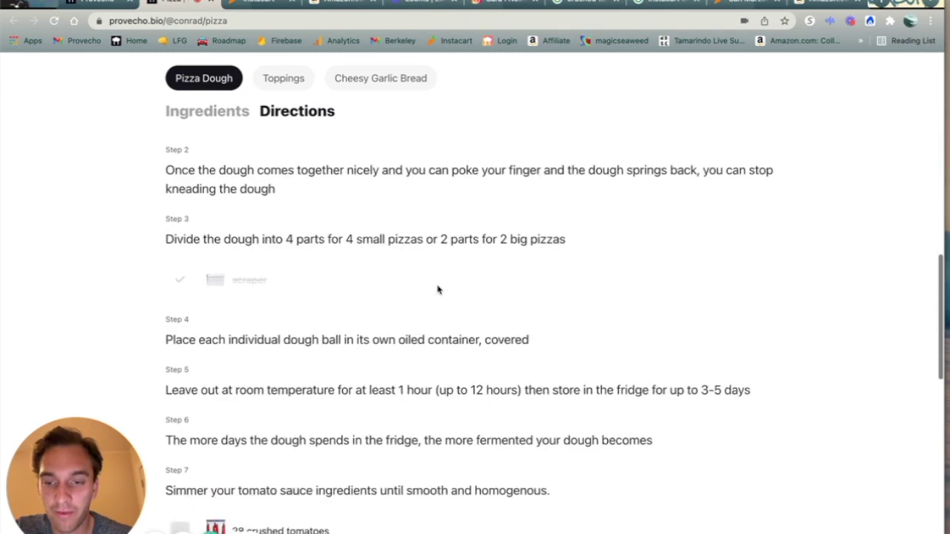
# Look at the ingredients of the Toppings and Cheesy Garlic Bread subrecipes on the published recipe page
pyautogui.scroll(15, 439, 288)
pyautogui.scroll(-6, 438, 289)
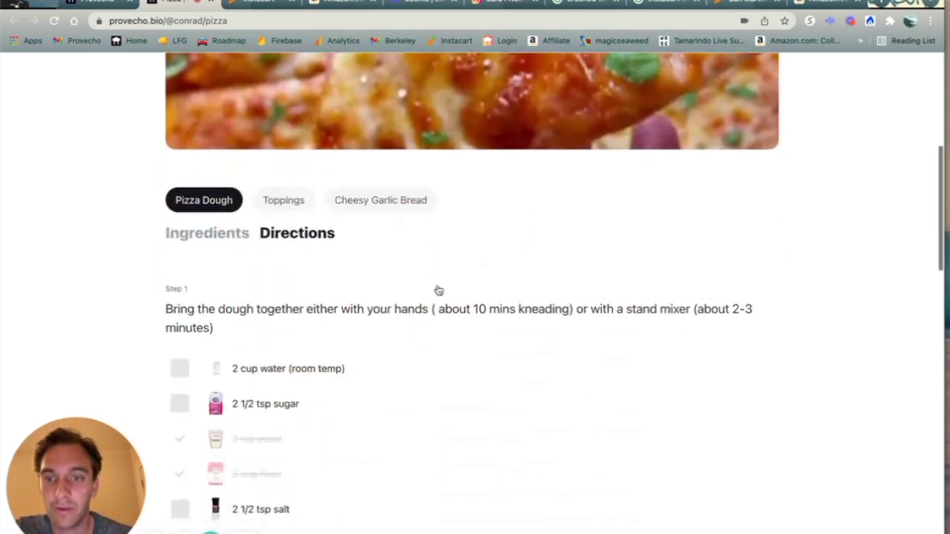
pyautogui.click(289, 207)
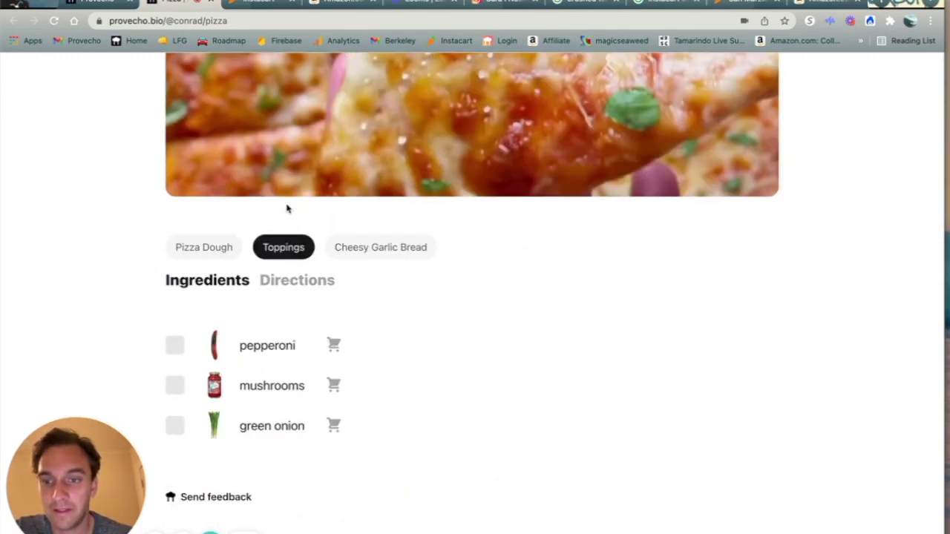
pyautogui.click(383, 253)
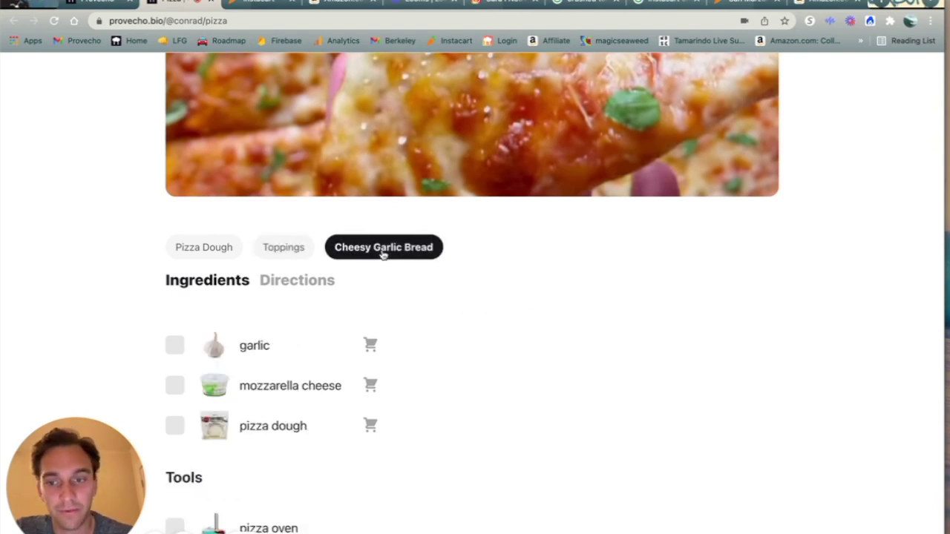